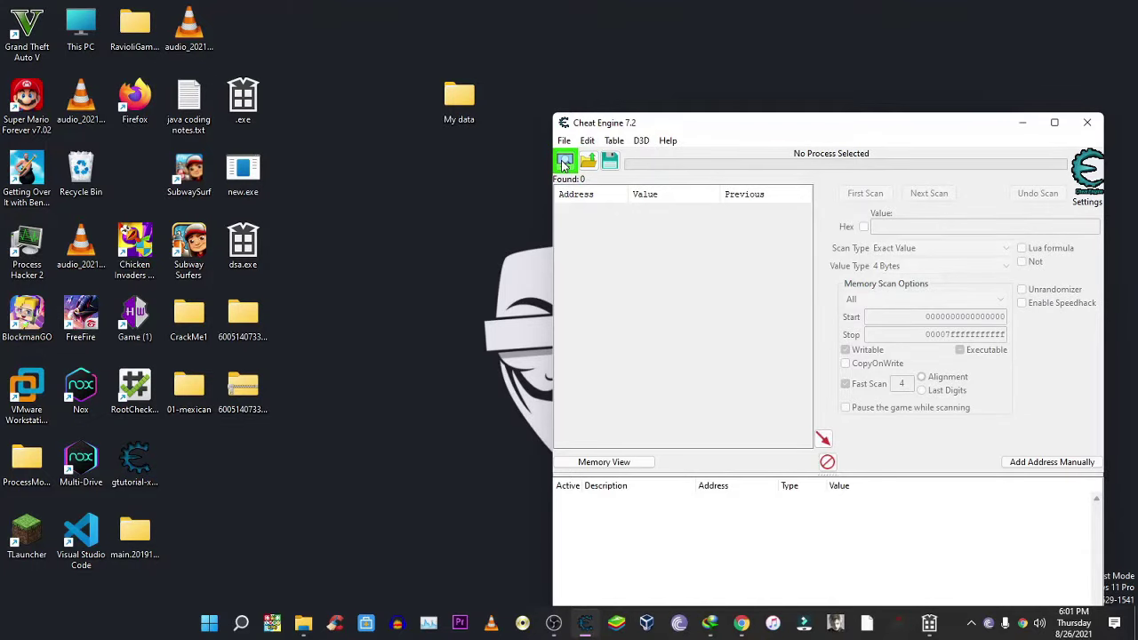
# Attach Cheat Engine to the running CrackMe1 process and open its disassembly in the memory viewer.
pyautogui.click(565, 160)
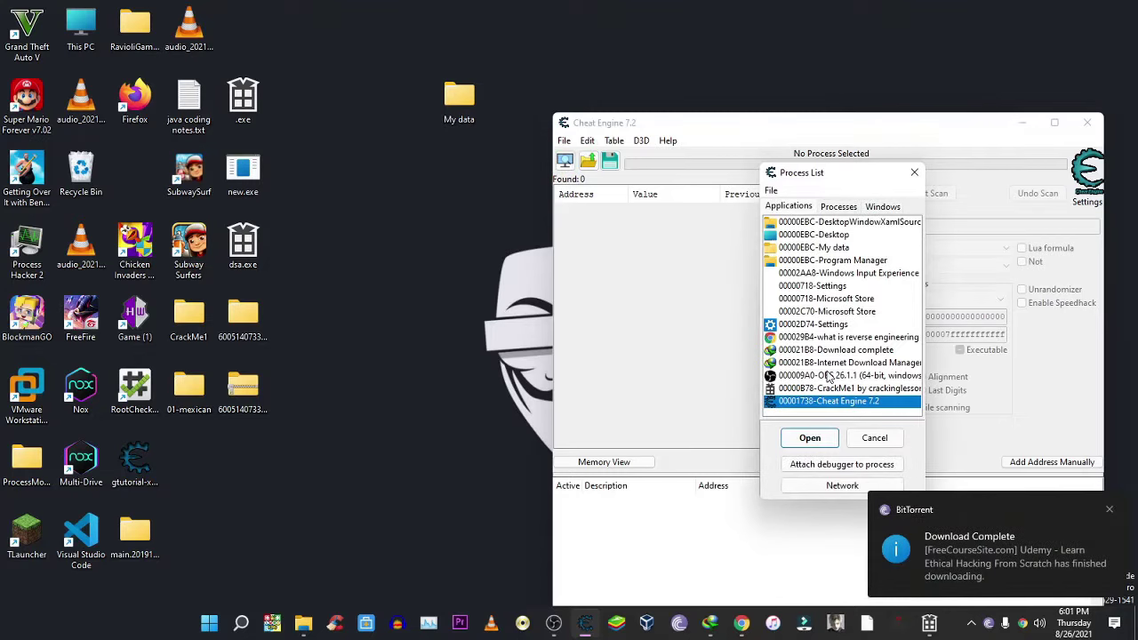
pyautogui.doubleClick(818, 388)
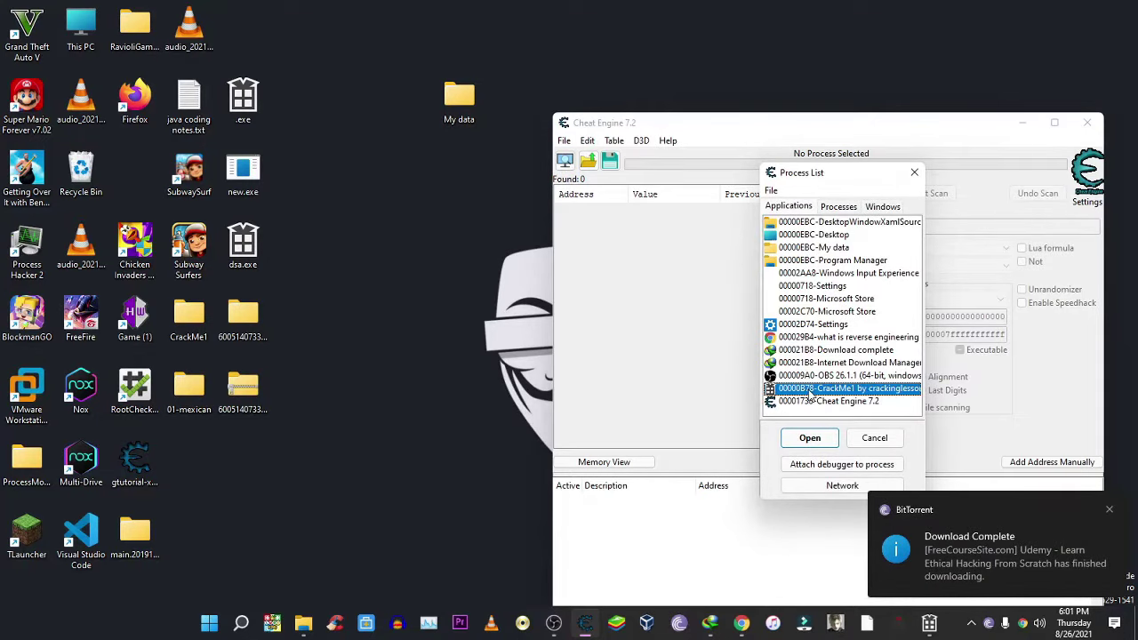
pyautogui.click(603, 462)
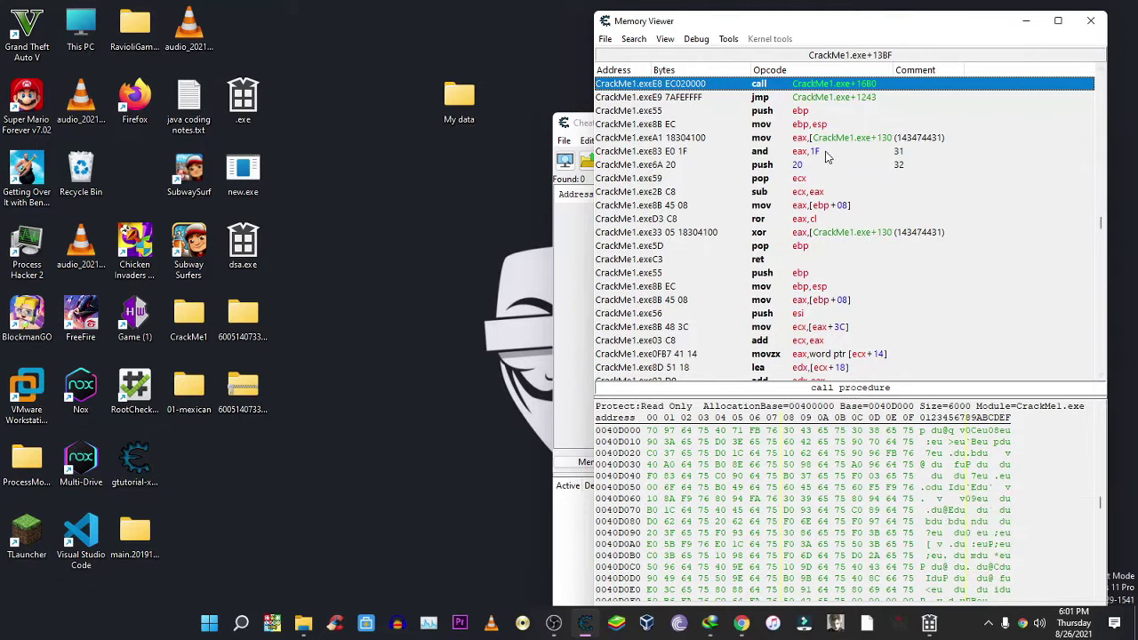
# Close the memory viewer, Cheat Engine and the CrackMe1 program.
pyautogui.click(1090, 27)
pyautogui.click(1092, 122)
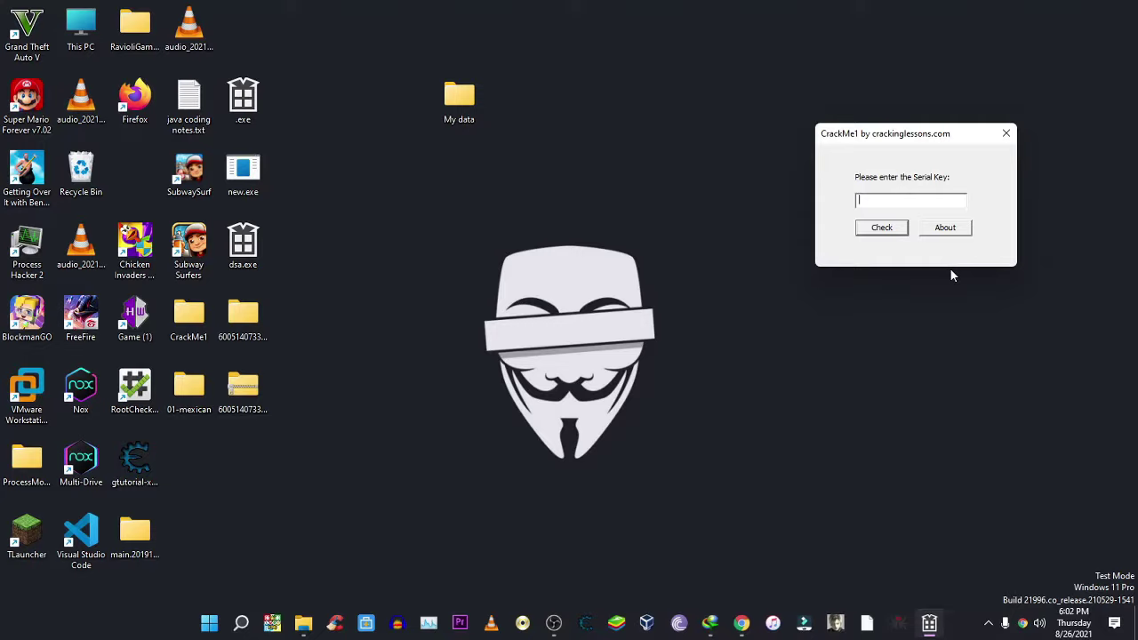
pyautogui.click(1005, 130)
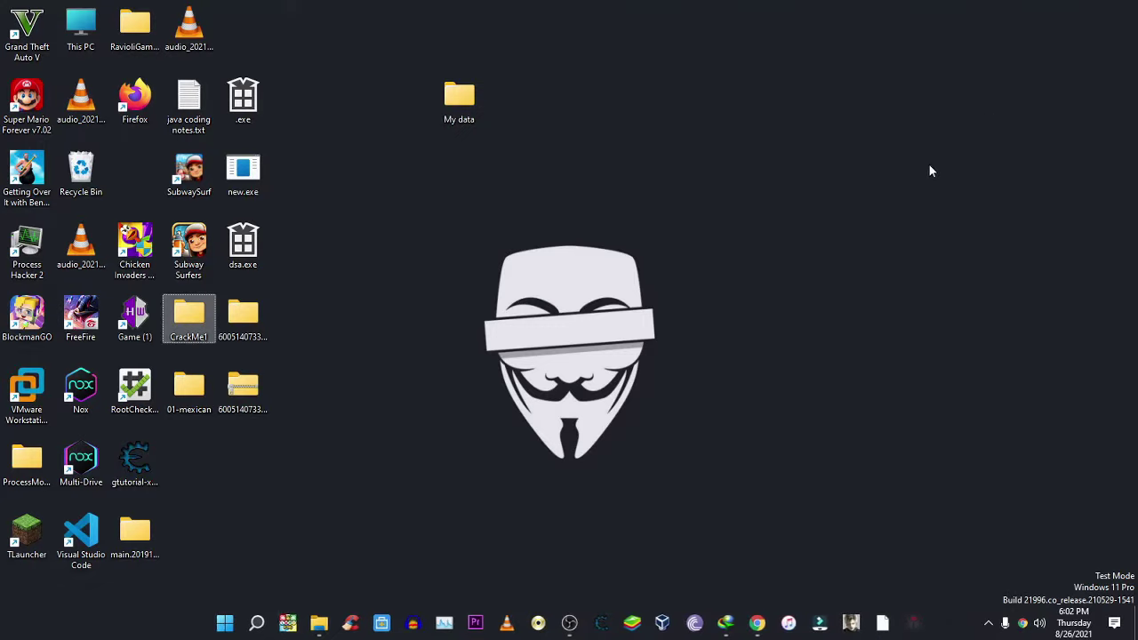
pyautogui.click(690, 285)
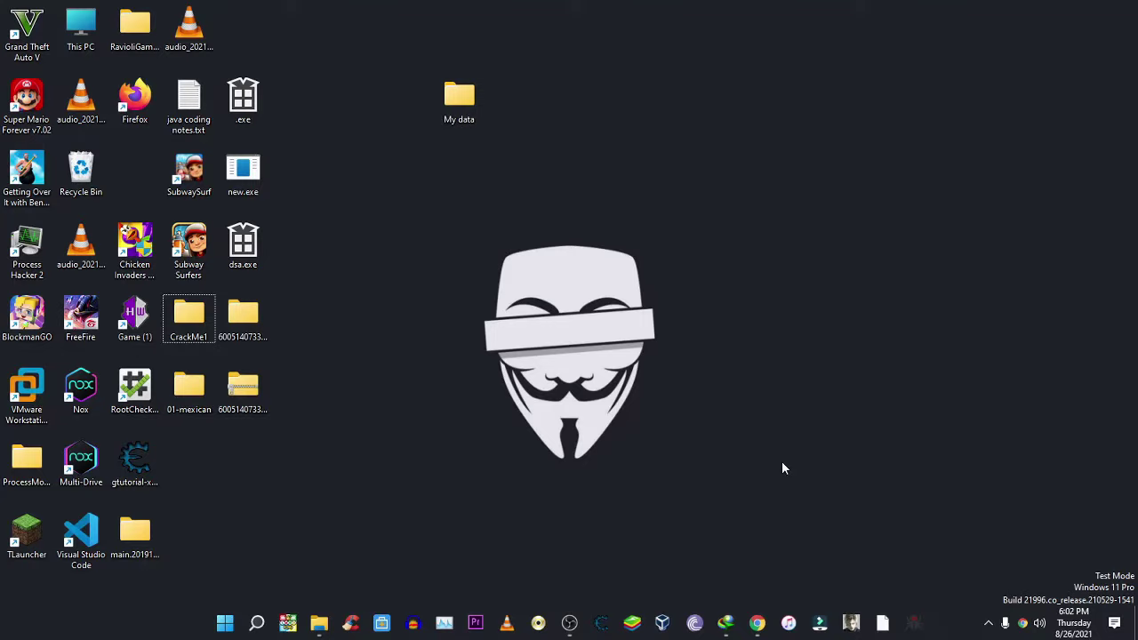
# Switch to Chrome, look over the YouTube results for "what is reverse engineering", and close that page.
pyautogui.click(757, 622)
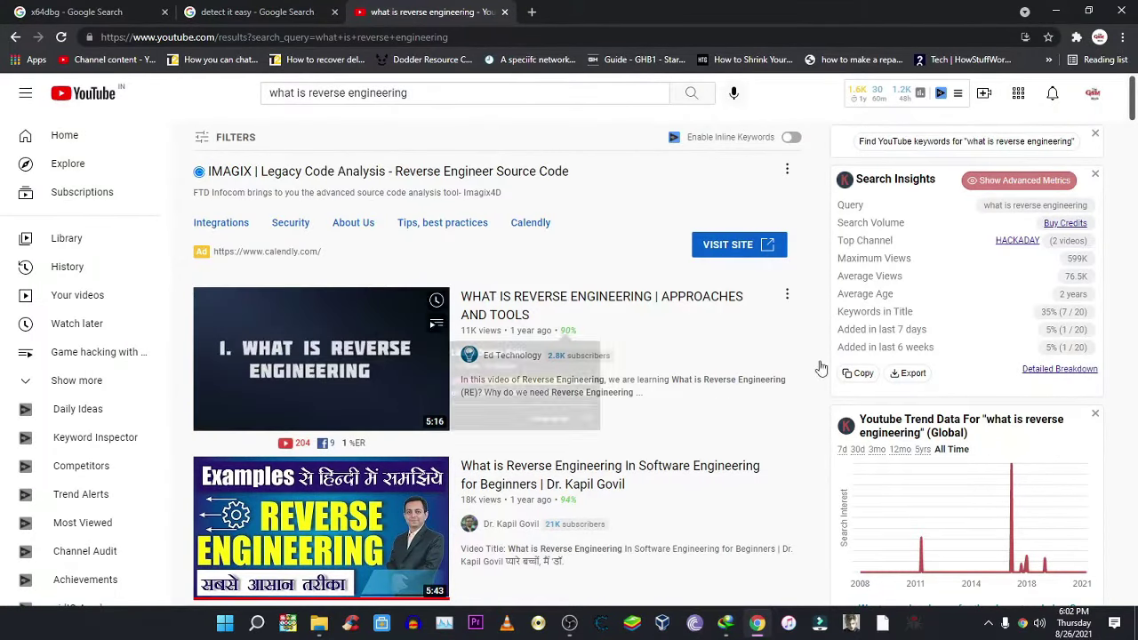
pyautogui.click(433, 94)
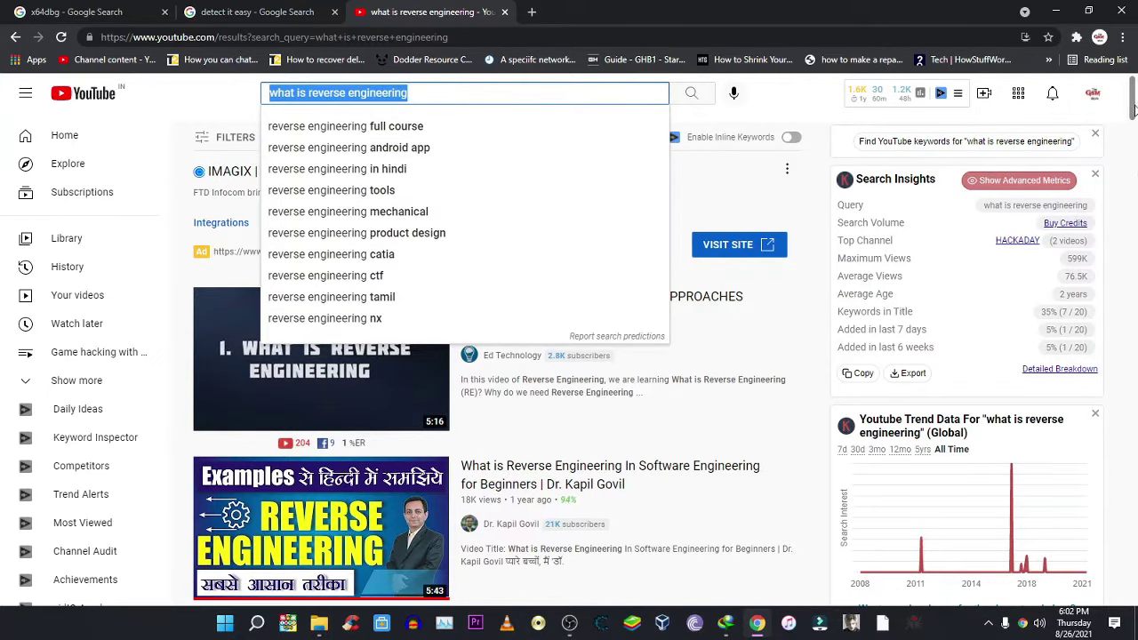
pyautogui.scroll(-5, 1133, 107)
pyautogui.scroll(5, 1132, 106)
pyautogui.click(504, 12)
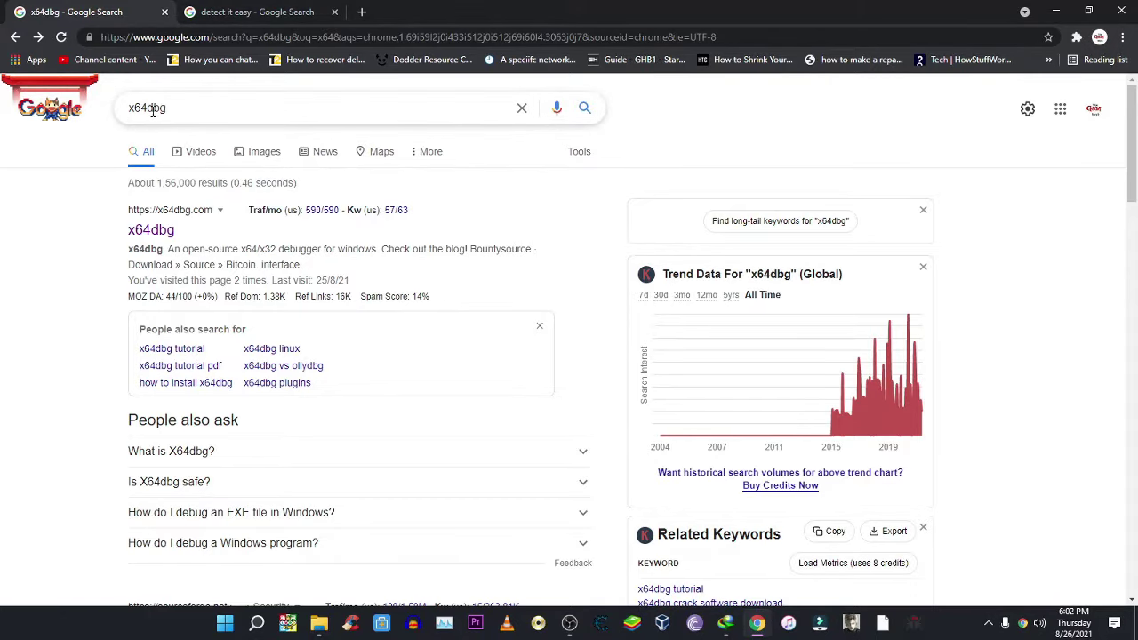
# Go from the x64dbg website to SourceForge, request the latest snapshot download, and skip the duplicate file.
pyautogui.click(153, 232)
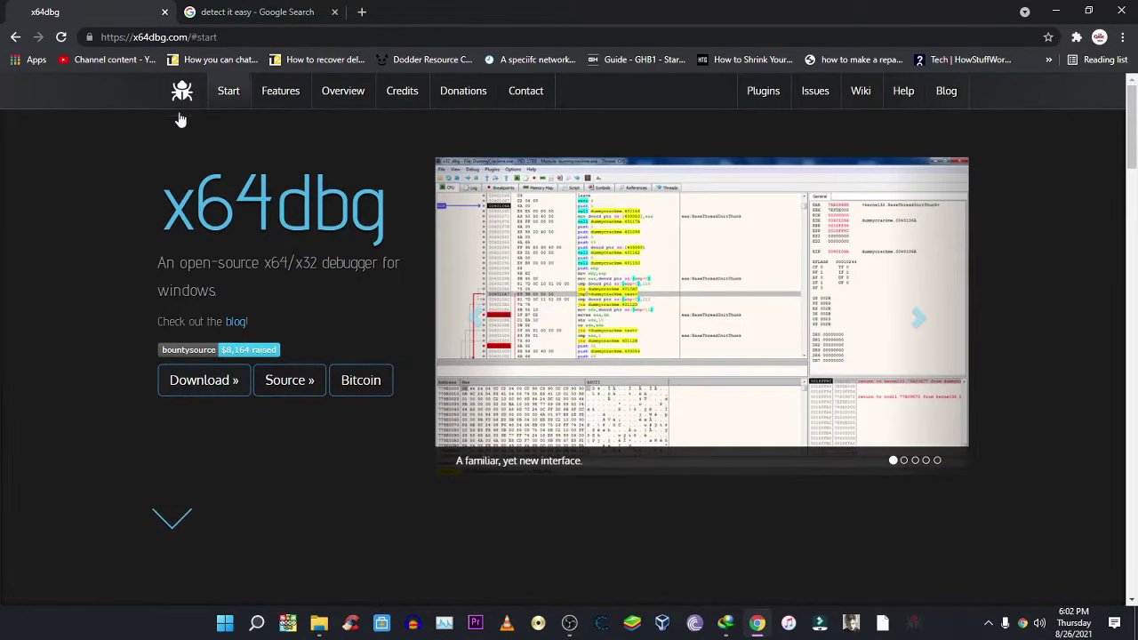
pyautogui.click(218, 380)
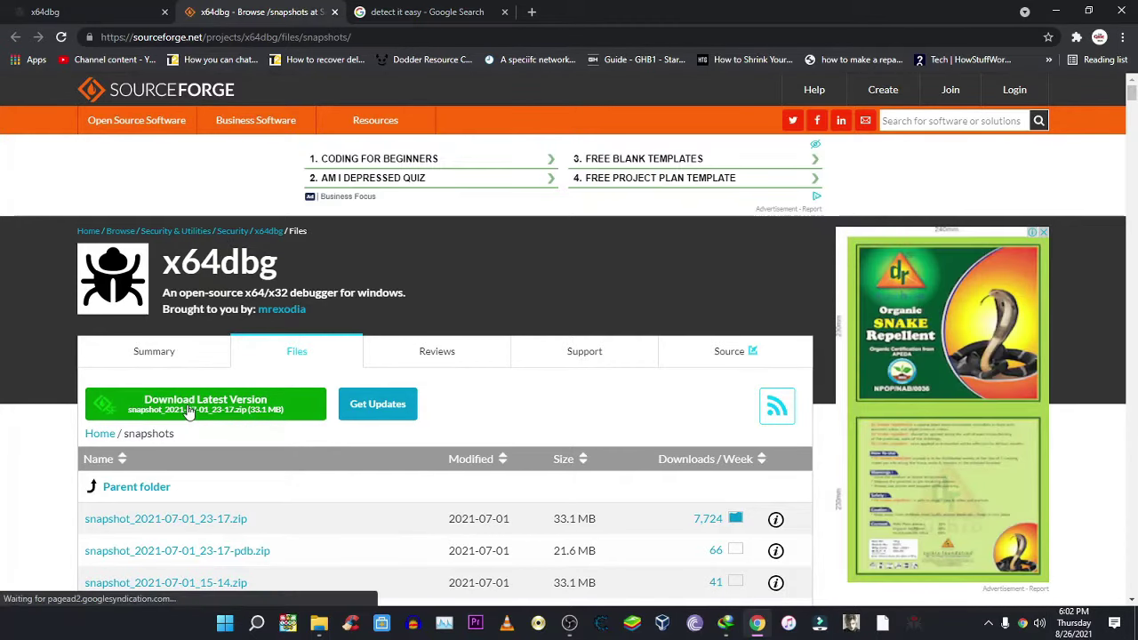
pyautogui.click(190, 409)
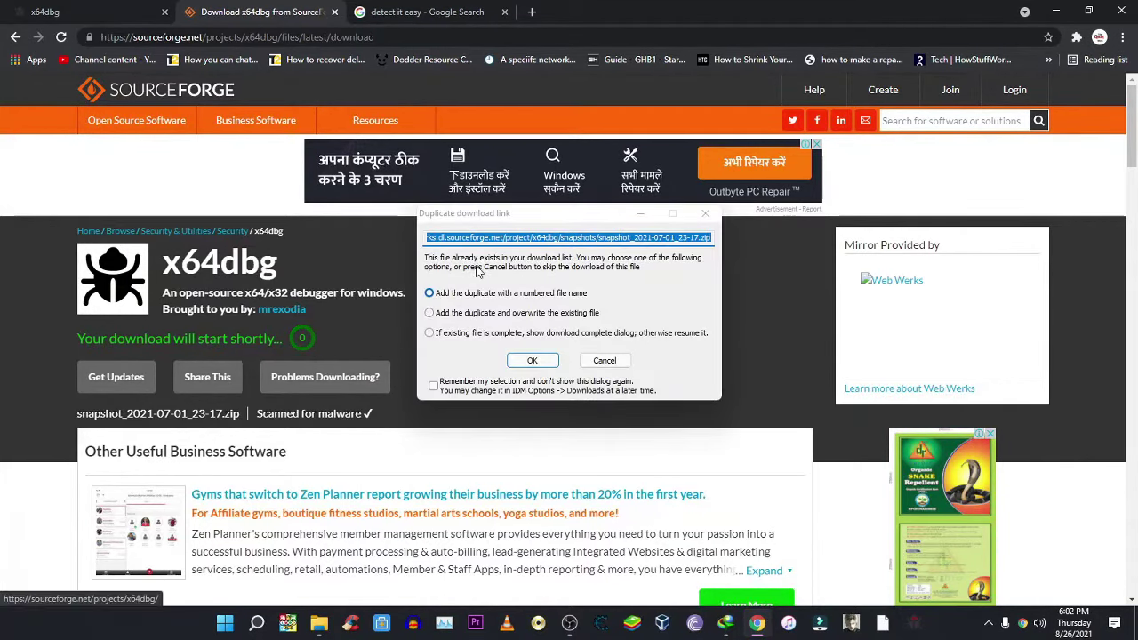
pyautogui.click(602, 357)
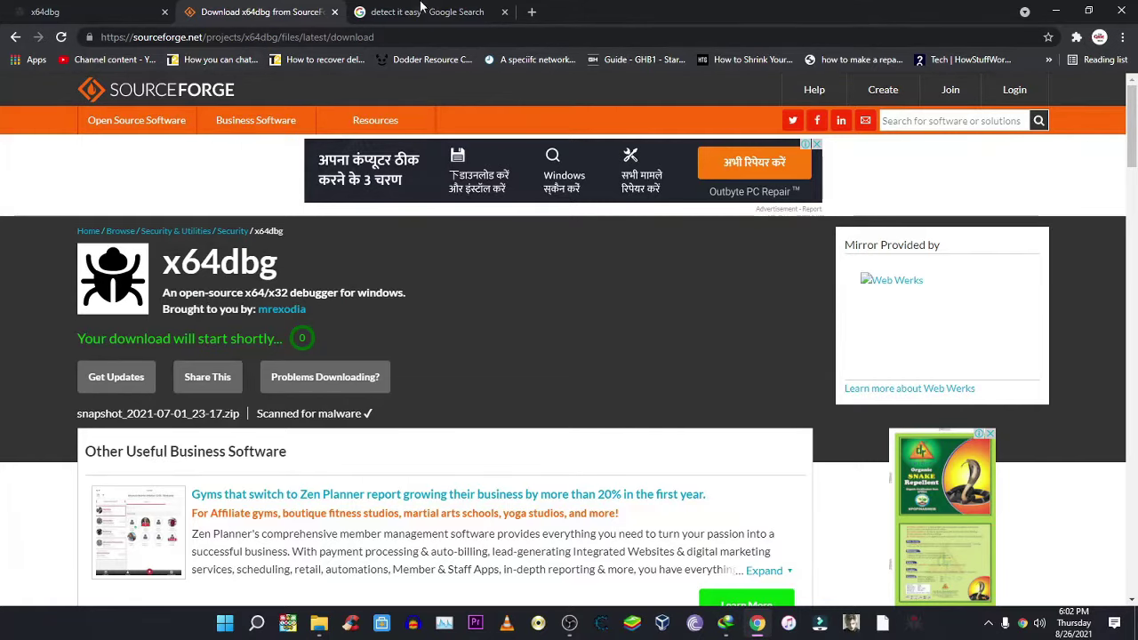
# Locate the Windows 64-bit portable download in Detect It Easy's 3.03b release on GitHub, starting from the NTInfo site, and minimize the browser.
pyautogui.click(388, 14)
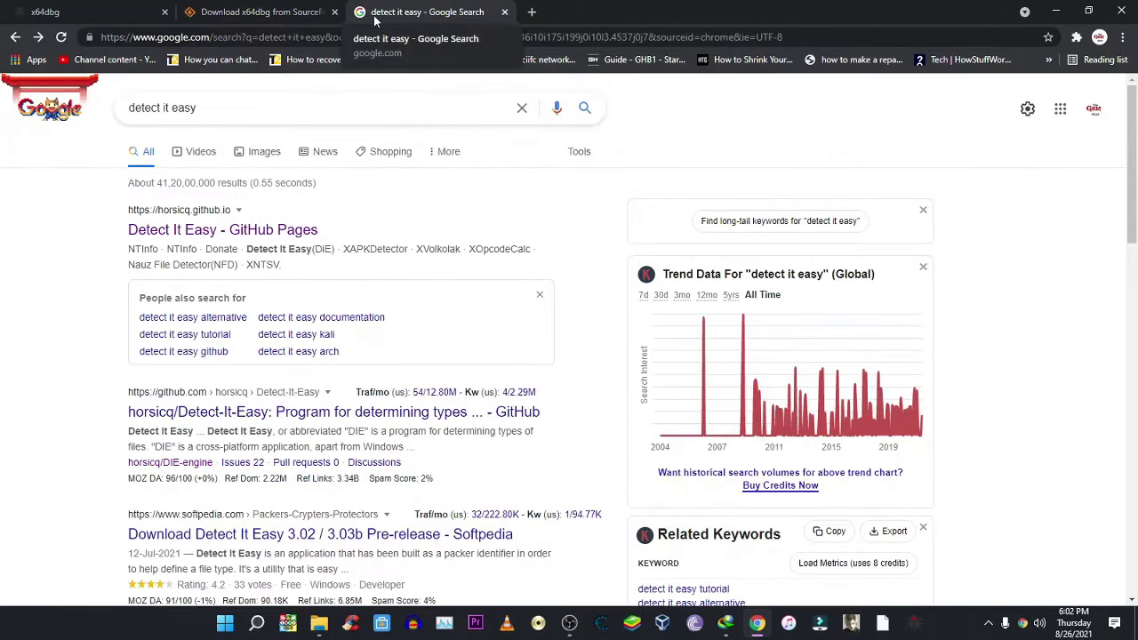
pyautogui.click(173, 230)
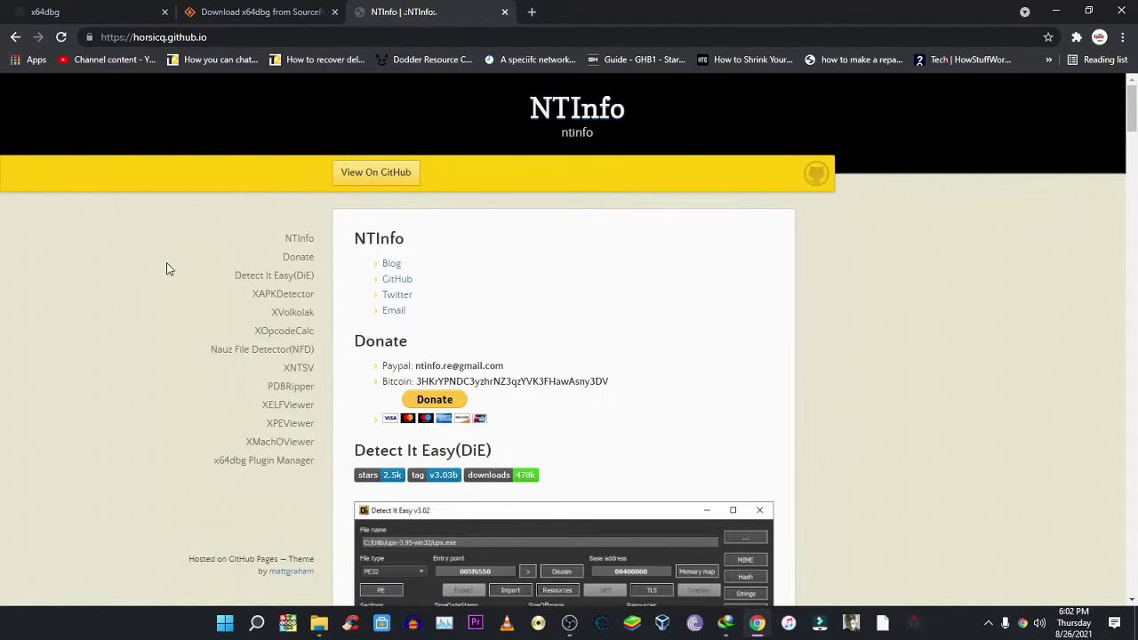
pyautogui.moveTo(1133, 111); pyautogui.dragTo(1133, 153)
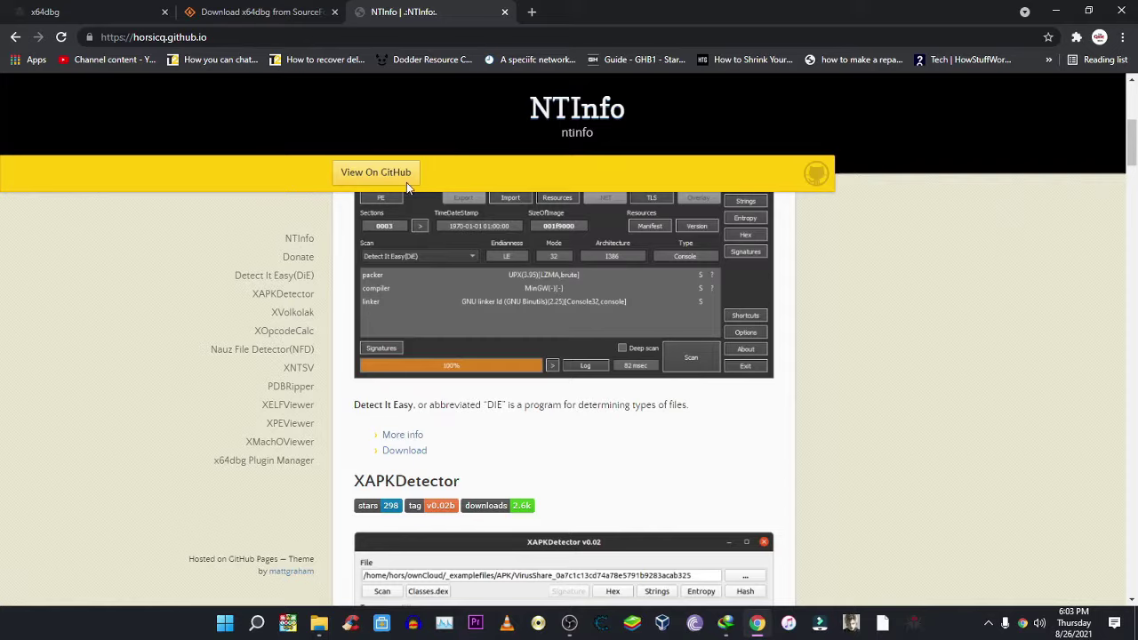
pyautogui.click(404, 452)
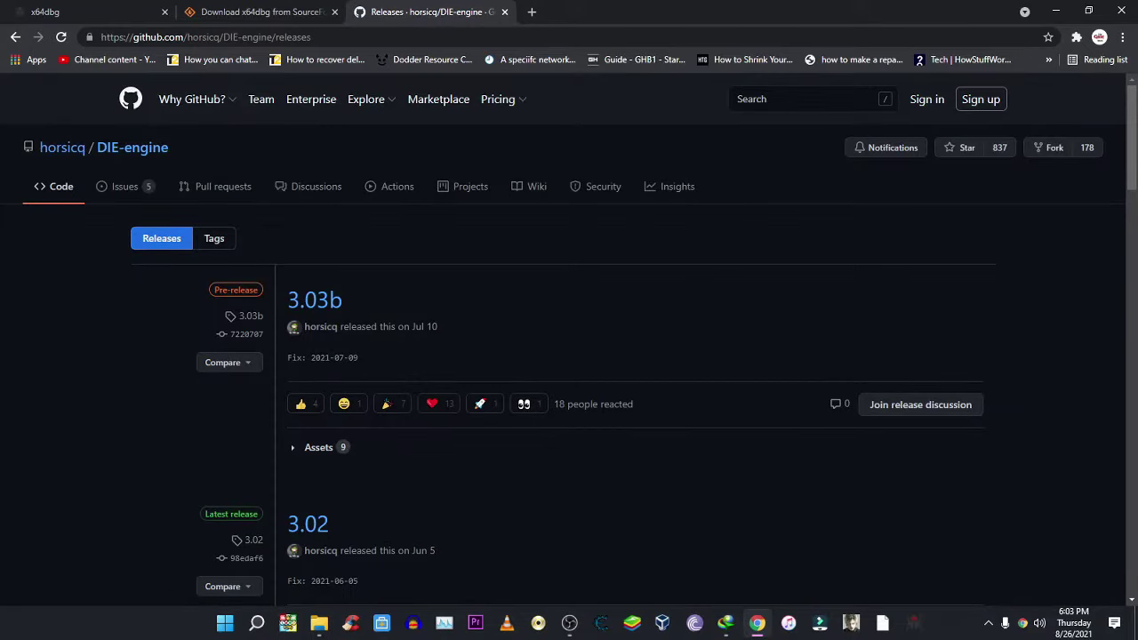
pyautogui.click(311, 307)
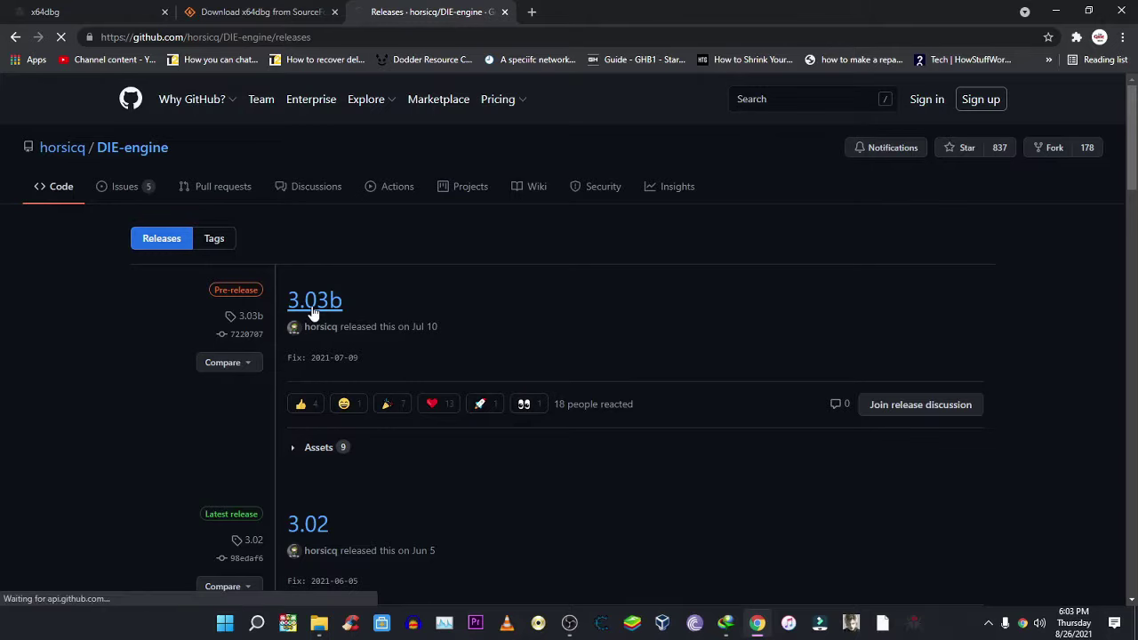
pyautogui.scroll(-3, 607, 447)
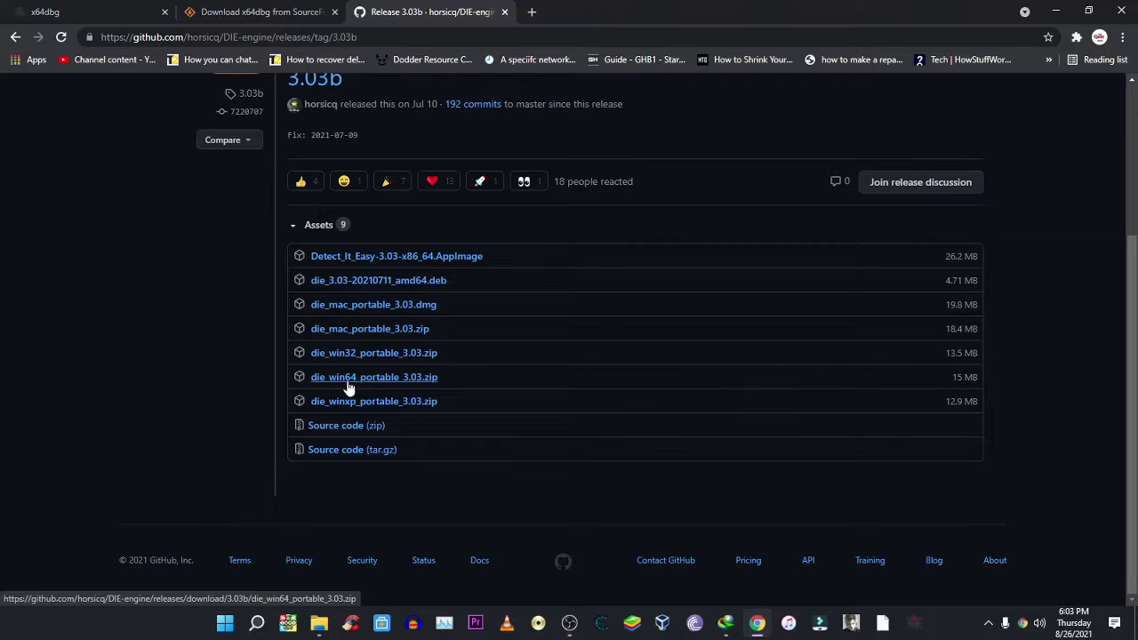
pyautogui.click(1052, 10)
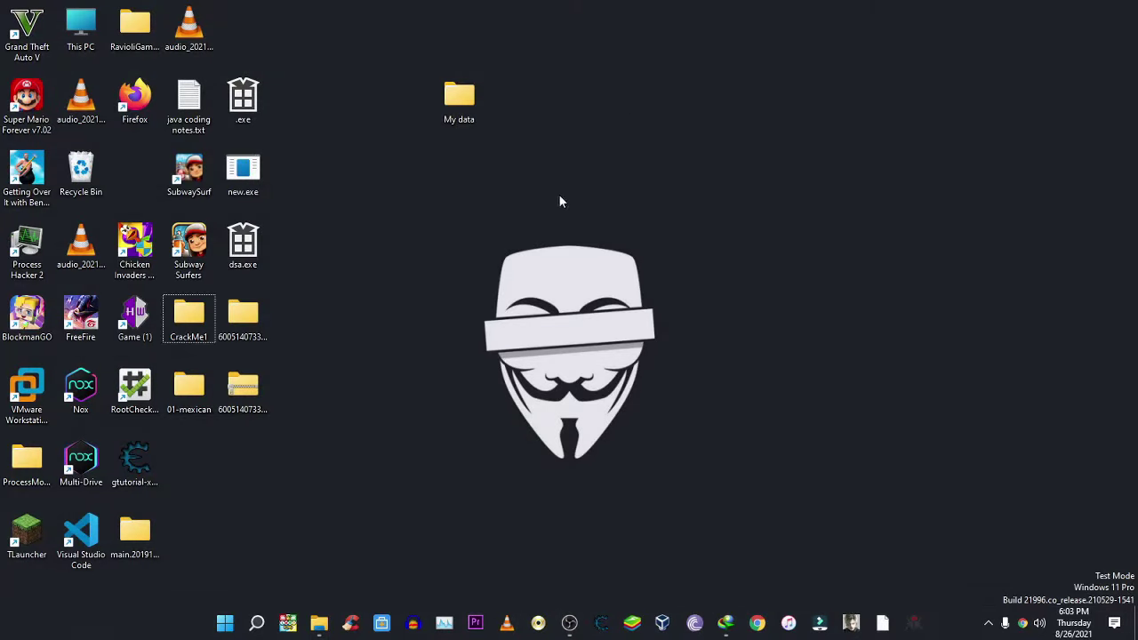
# Open the My data folder and delete die_win64_portable_3.03_2.zip and snapshot_2021-07-01_23-17_2.zip, keeping the extracted folders.
pyautogui.doubleClick(462, 100)
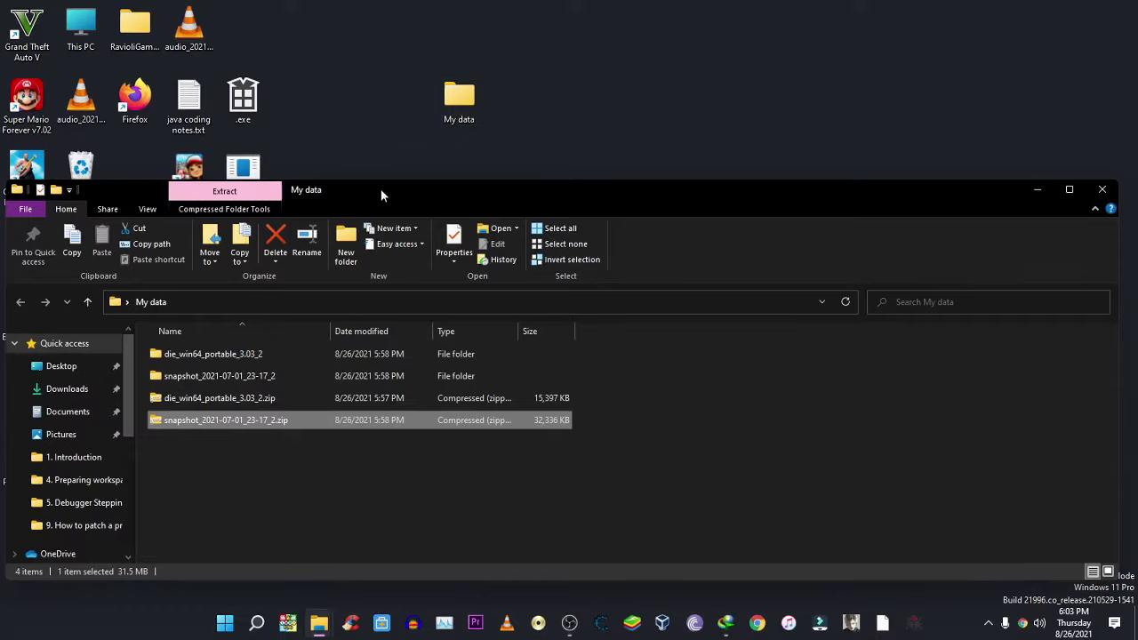
pyautogui.moveTo(381, 188); pyautogui.dragTo(645, 70)
pyautogui.click(487, 358)
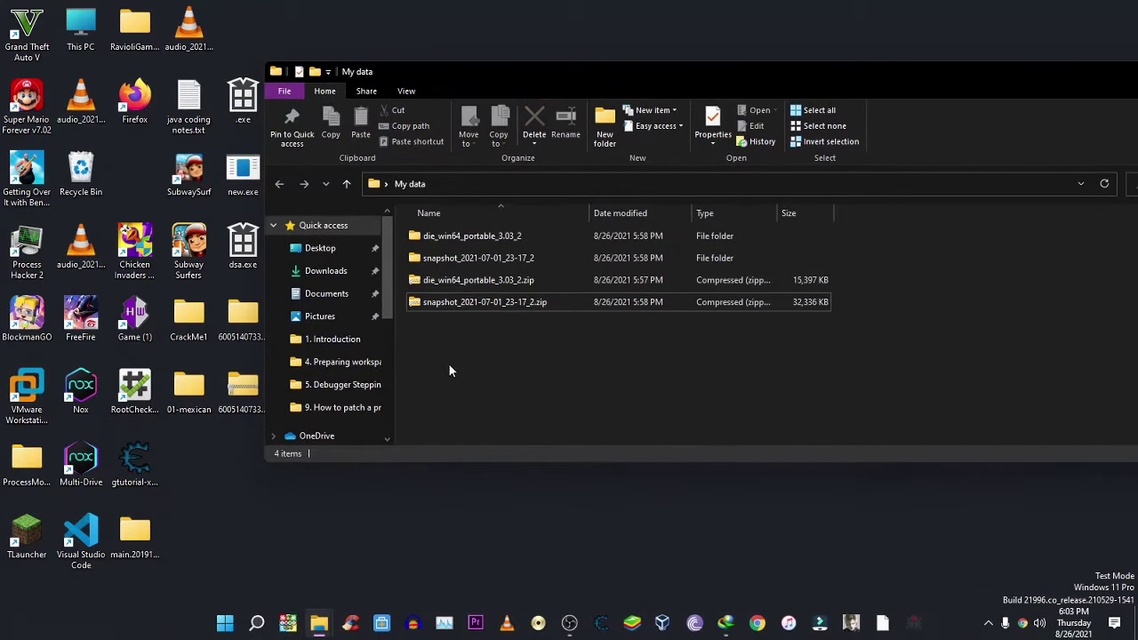
pyautogui.moveTo(449, 372); pyautogui.dragTo(514, 292)
pyautogui.rightClick(515, 296)
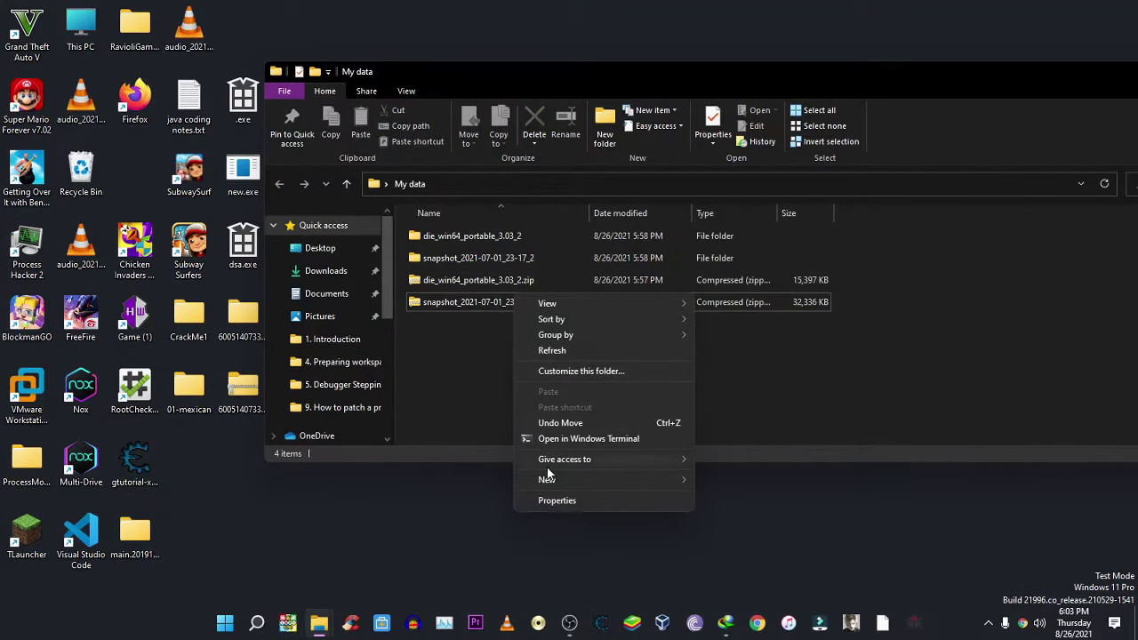
pyautogui.click(465, 346)
pyautogui.moveTo(459, 352); pyautogui.dragTo(553, 287)
pyautogui.rightClick(553, 287)
pyautogui.click(590, 558)
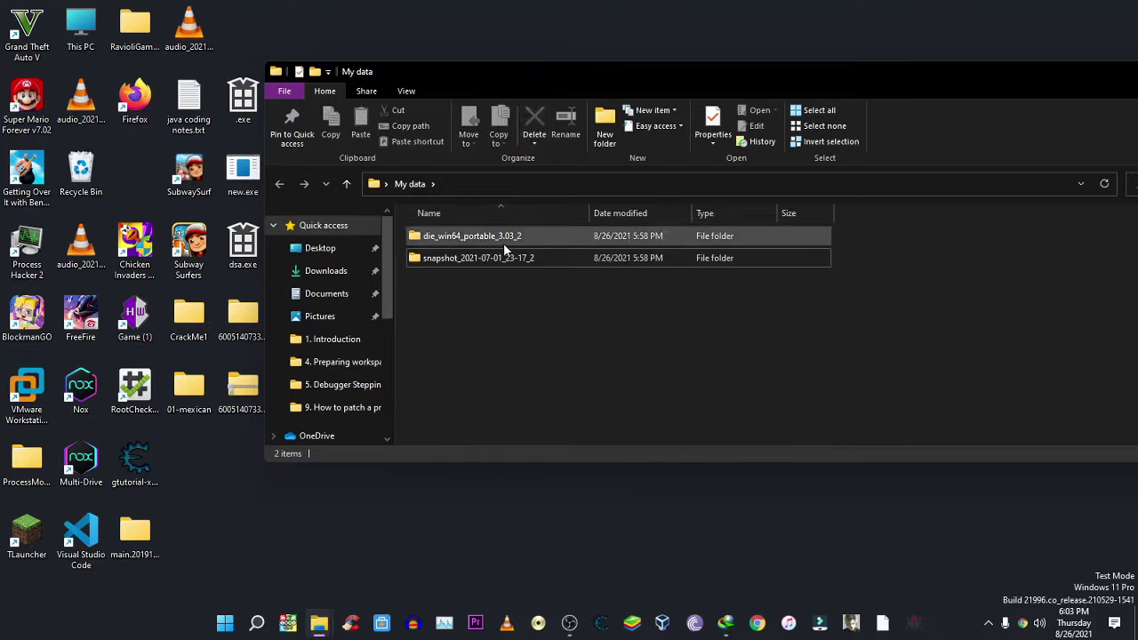
# Launch die.exe from the extracted die_win64_portable folder to view Detect It Easy, and close the program.
pyautogui.doubleClick(465, 240)
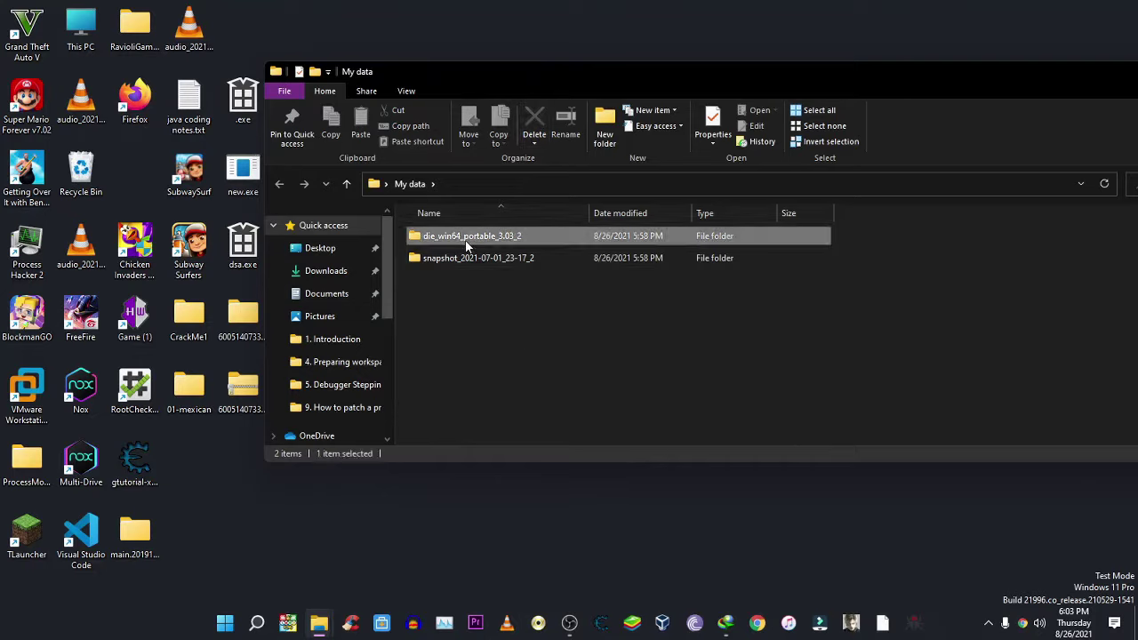
pyautogui.doubleClick(470, 240)
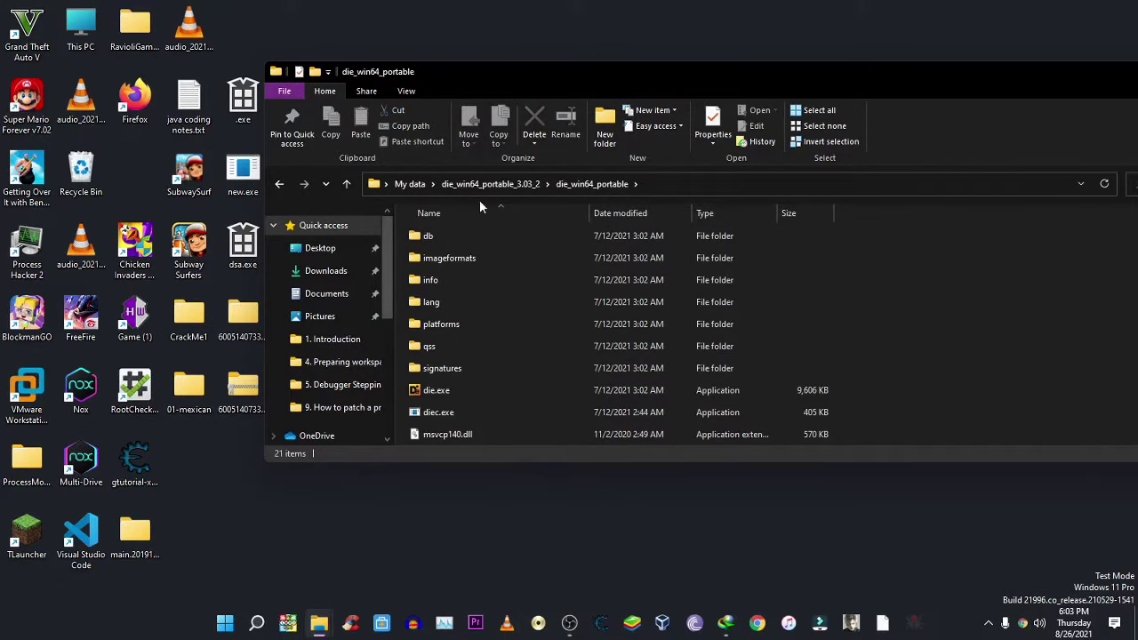
pyautogui.doubleClick(640, 62)
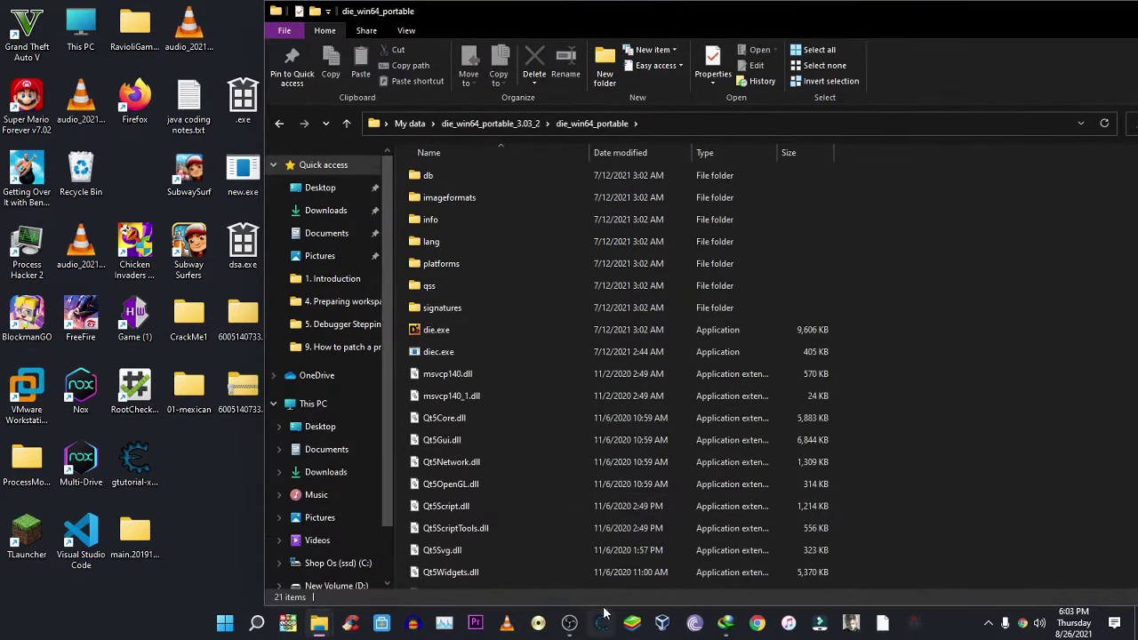
pyautogui.doubleClick(435, 329)
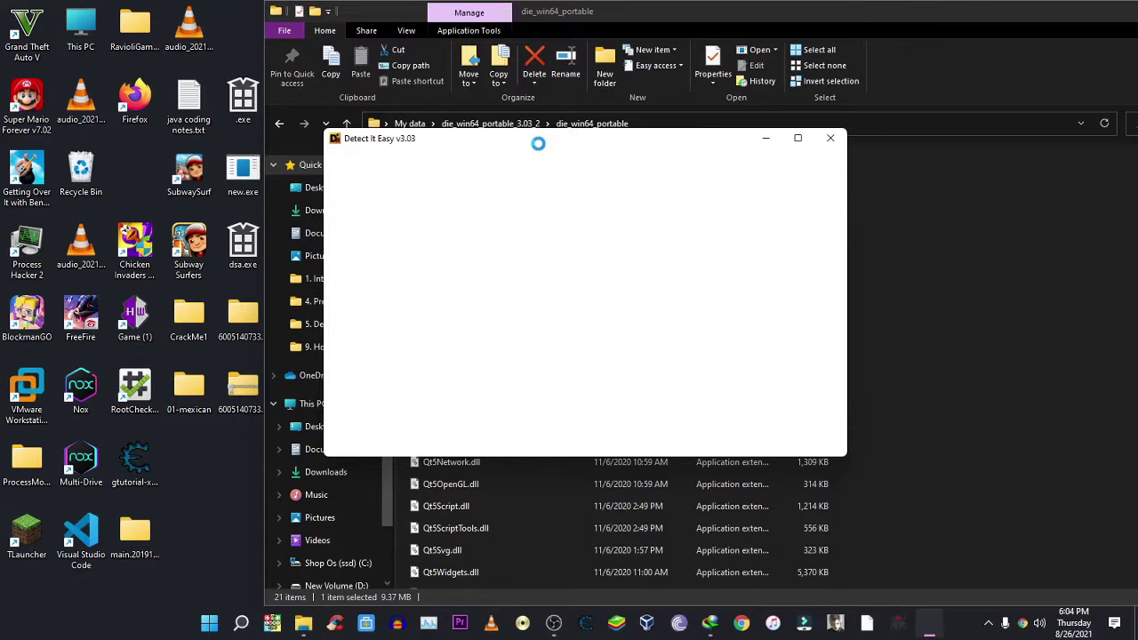
pyautogui.moveTo(533, 147); pyautogui.dragTo(802, 140)
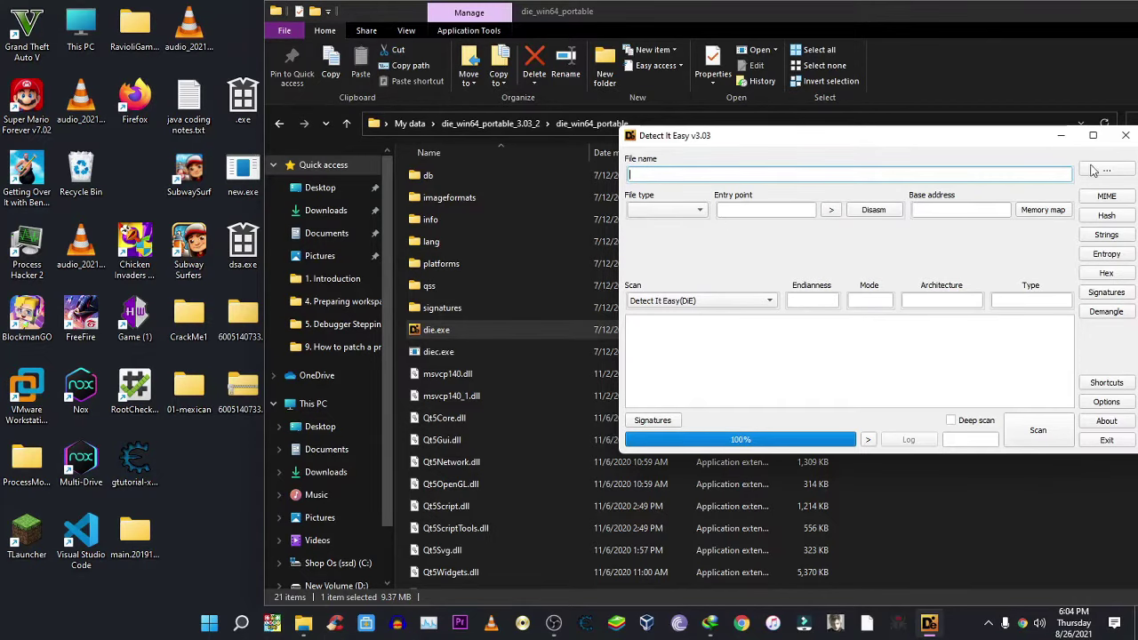
pyautogui.click(1125, 135)
# Return to My data and open the release folder inside snapshot_2021-07-01_23-17_2.
pyautogui.click(279, 123)
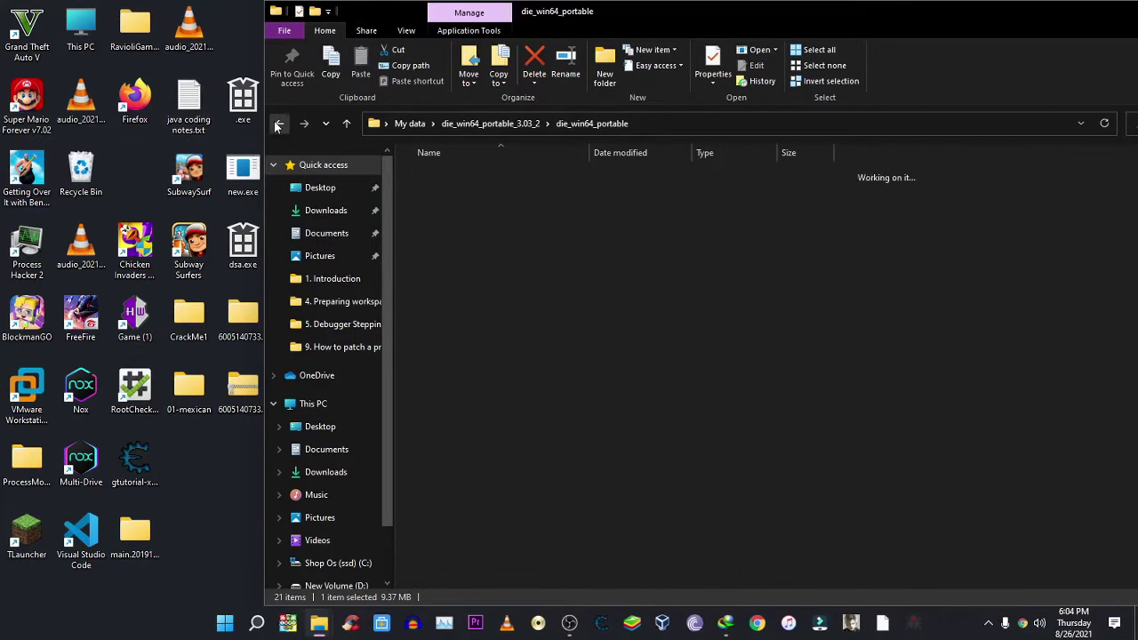
pyautogui.click(279, 123)
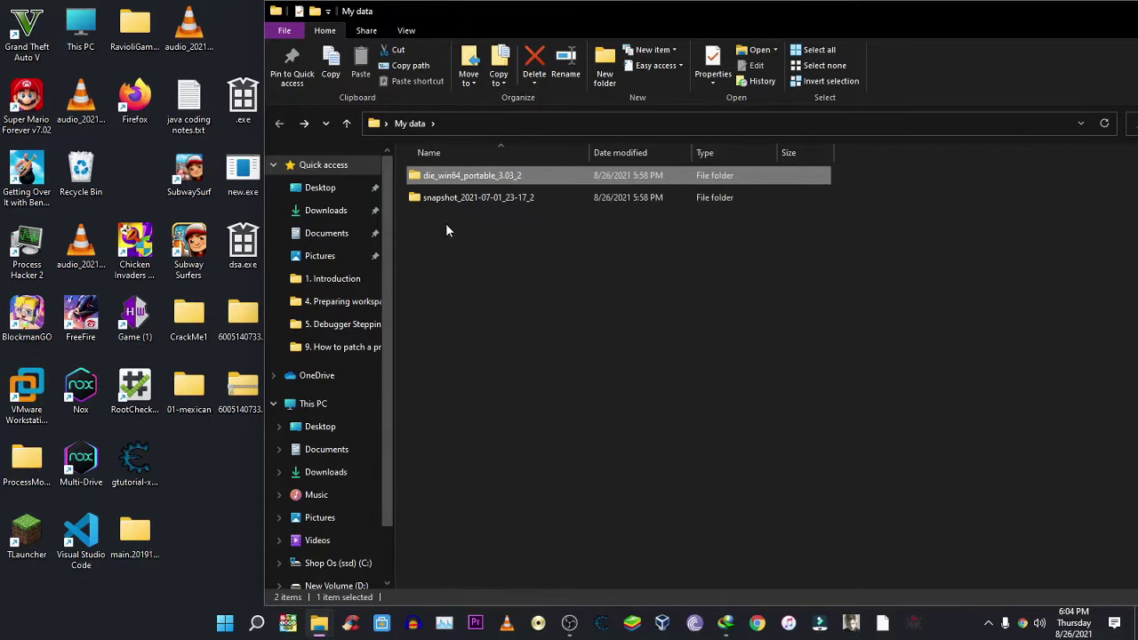
pyautogui.doubleClick(473, 201)
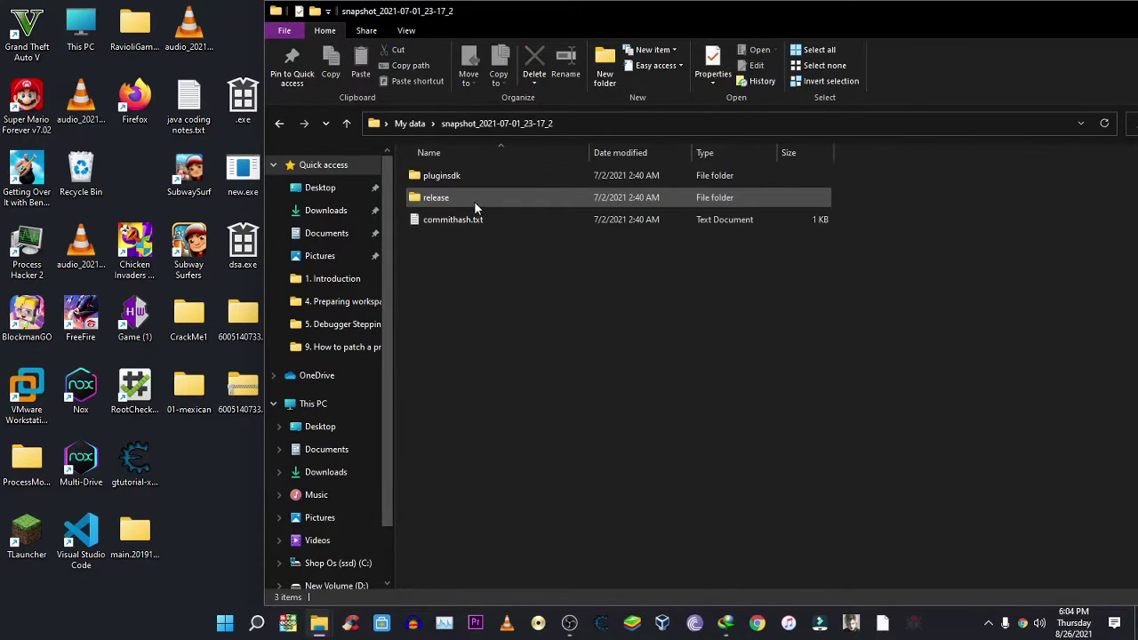
pyautogui.doubleClick(456, 196)
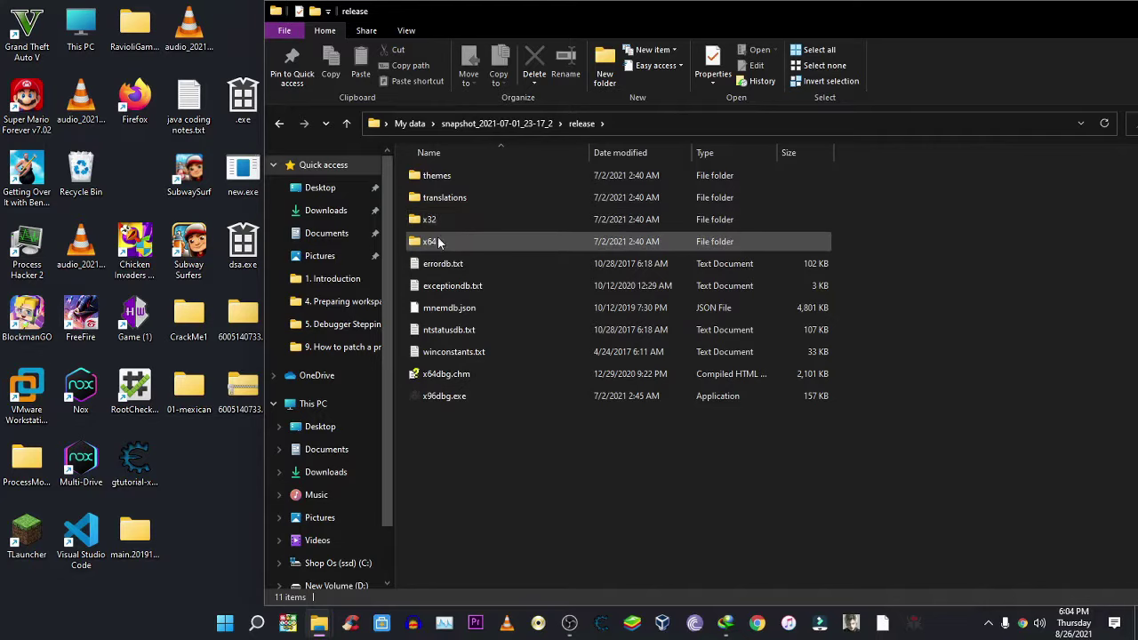
# Create a desktop shortcut to x96dbg.exe from the release folder, and put the folder window away to reveal the desktop.
pyautogui.moveTo(431, 402); pyautogui.dragTo(441, 427)
pyautogui.click(441, 428)
pyautogui.click(441, 400)
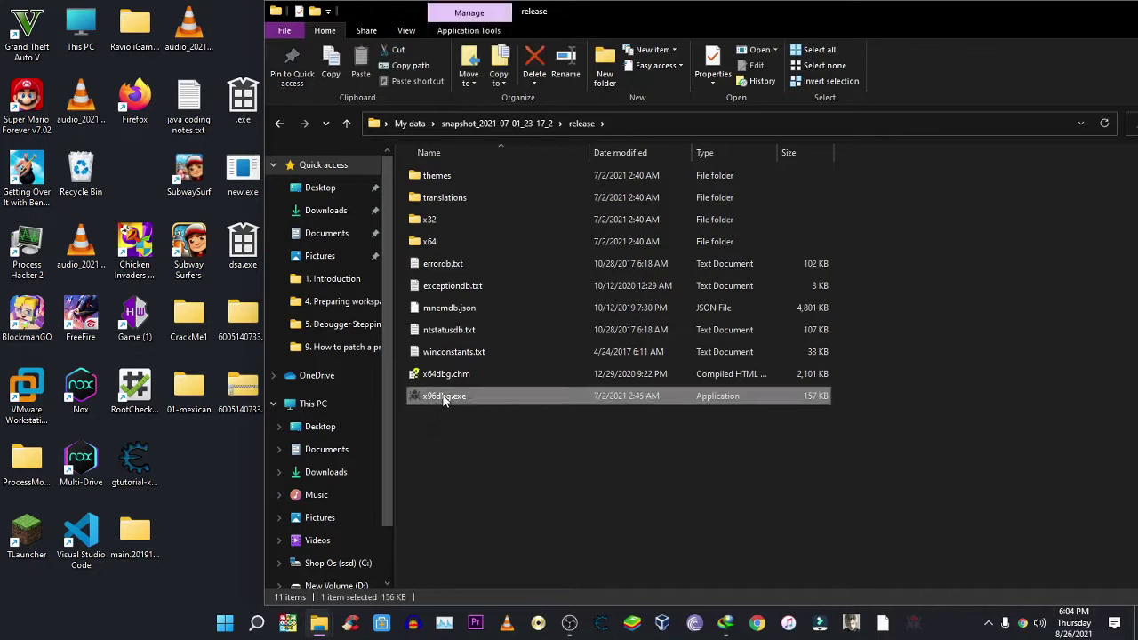
pyautogui.rightClick(443, 401)
pyautogui.moveTo(539, 485)
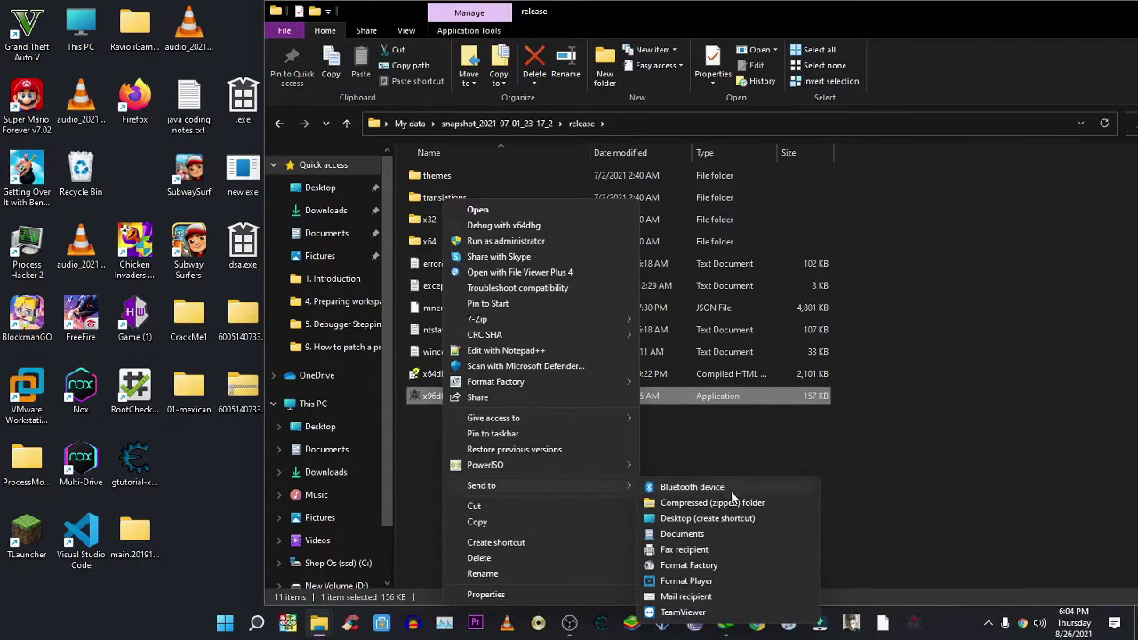
pyautogui.click(727, 519)
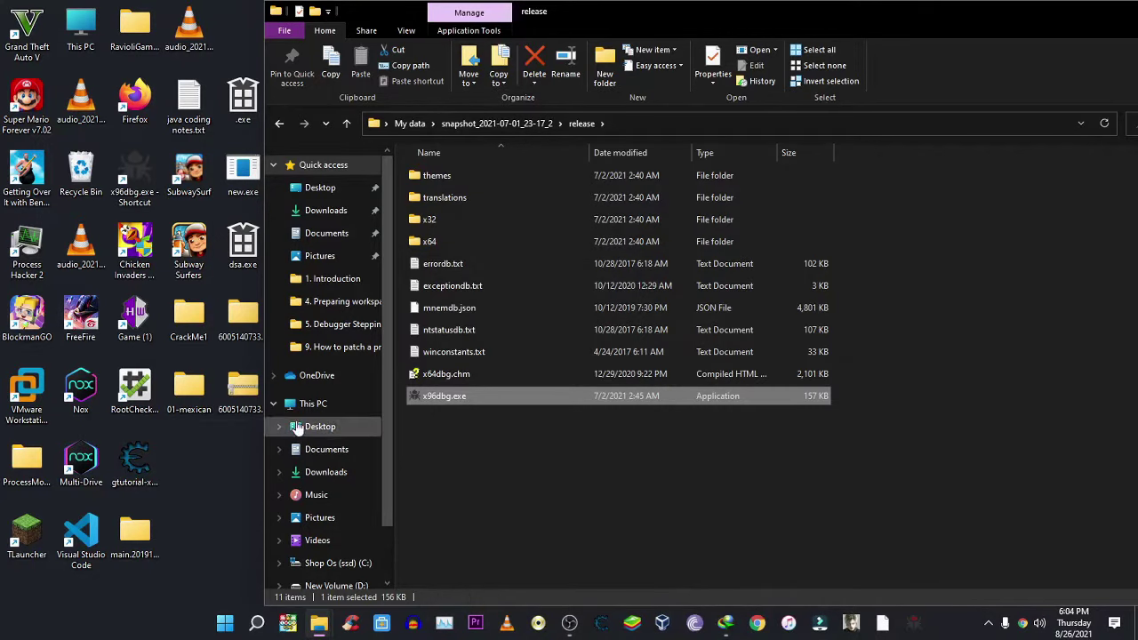
pyautogui.moveTo(1085, 29); pyautogui.dragTo(954, 134)
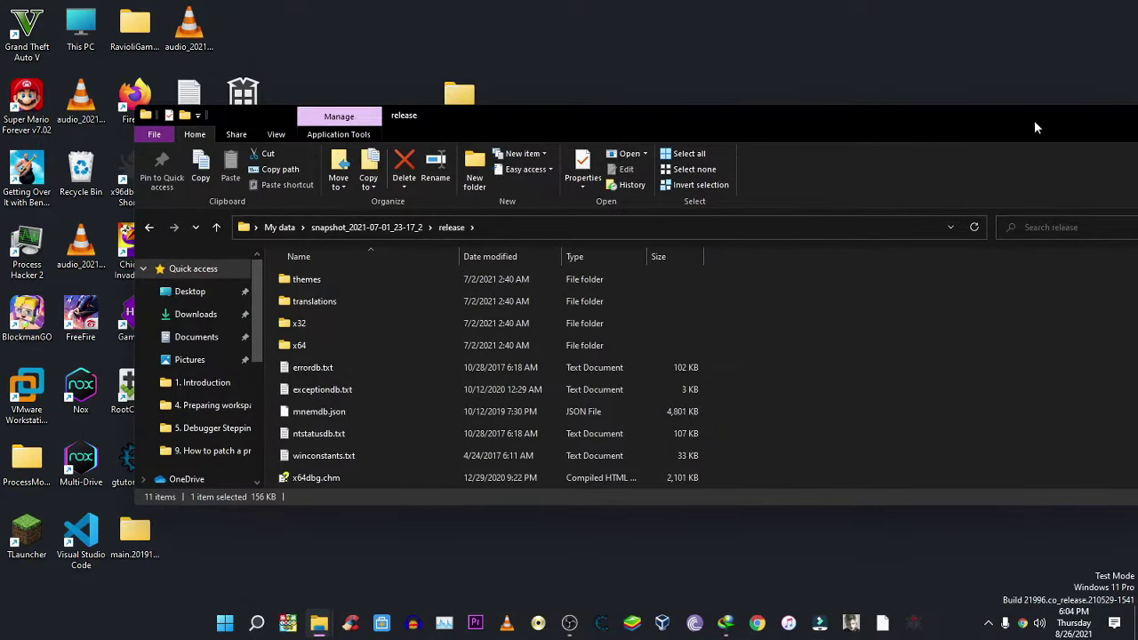
pyautogui.moveTo(1034, 120); pyautogui.dragTo(945, 135)
pyautogui.click(999, 129)
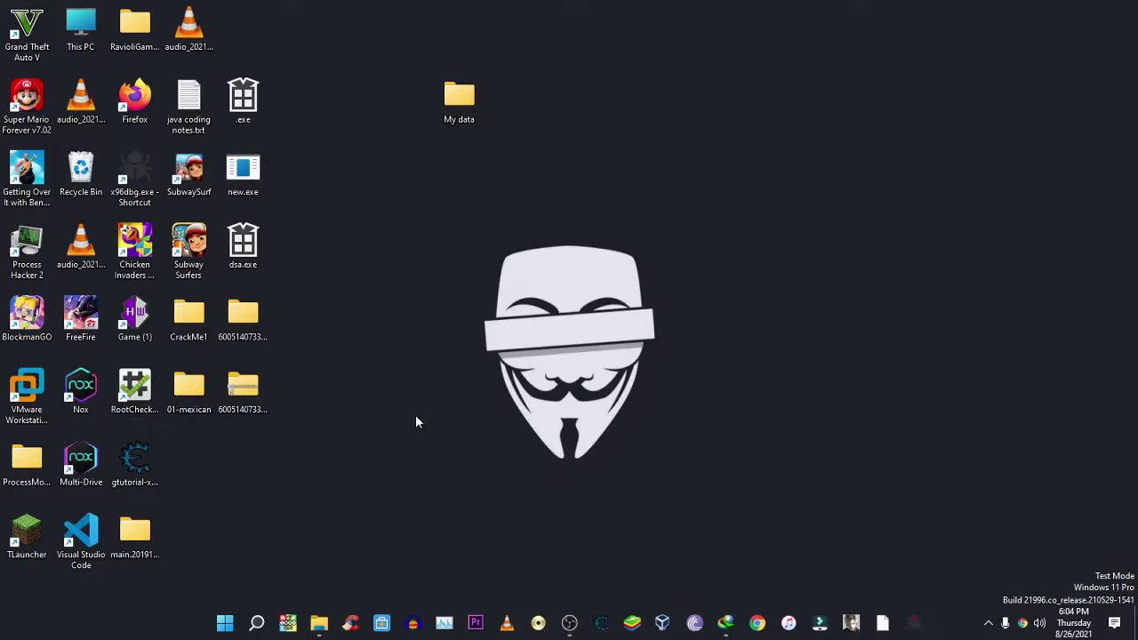
# Move the x96dbg shortcut to the middle of the desktop and run its first-time setup, accepting desktop shortcuts and database icon registration.
pyautogui.moveTo(141, 178); pyautogui.dragTo(567, 258)
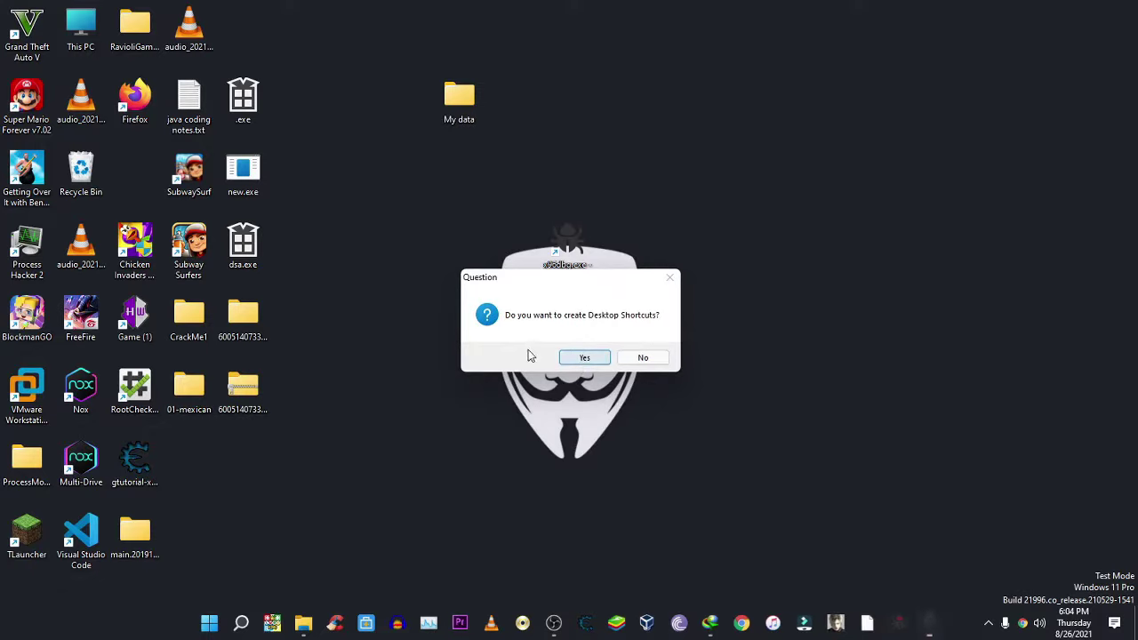
pyautogui.click(583, 357)
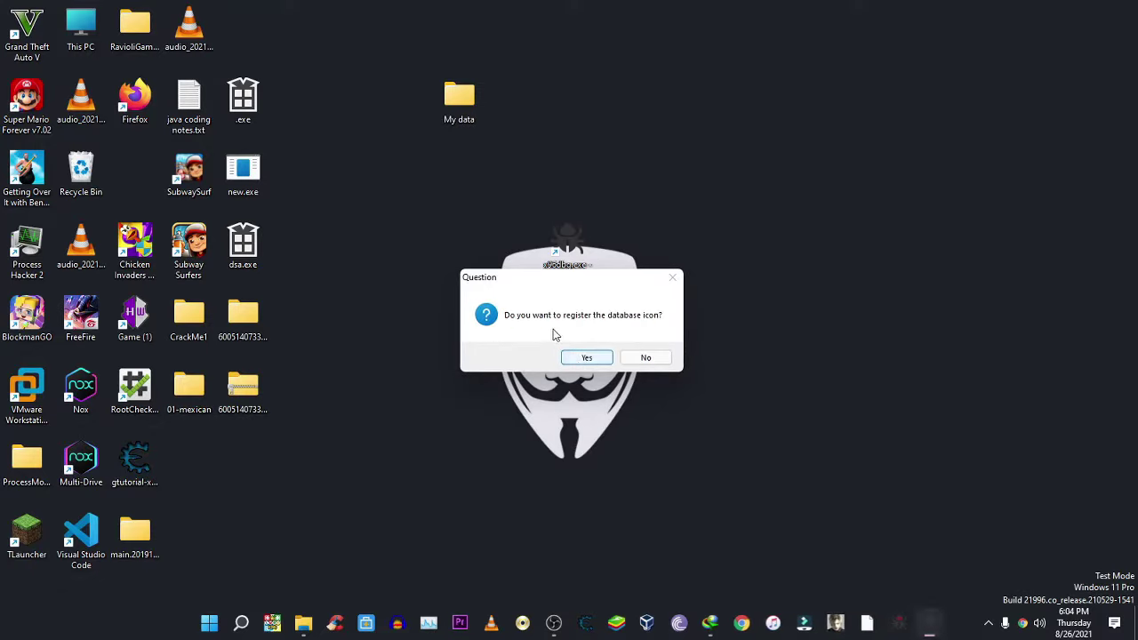
pyautogui.click(587, 358)
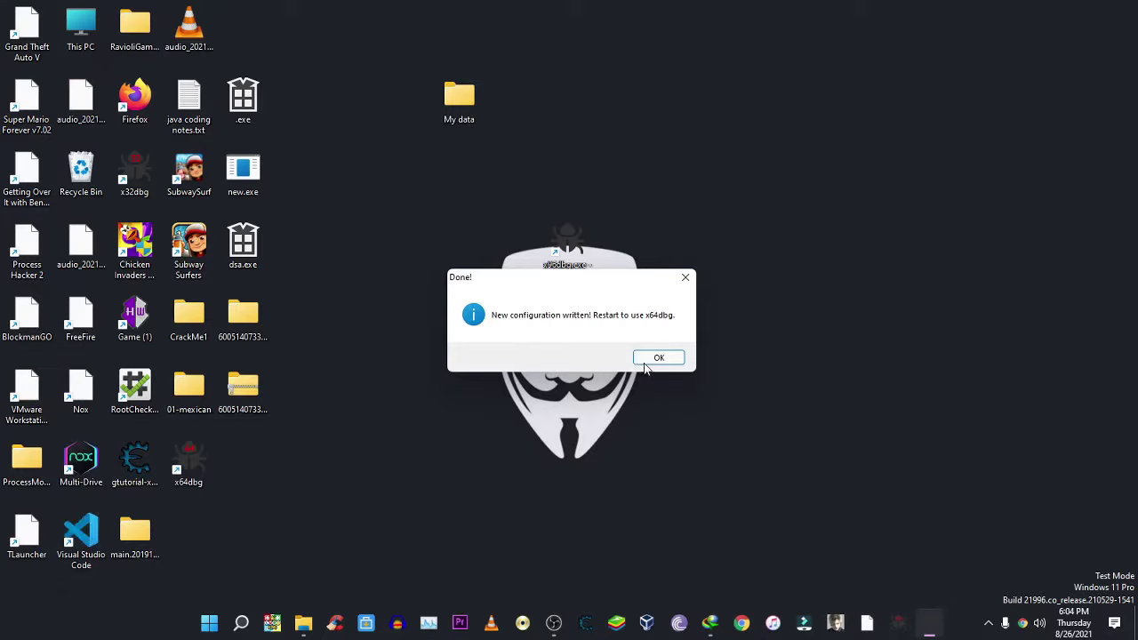
pyautogui.click(646, 359)
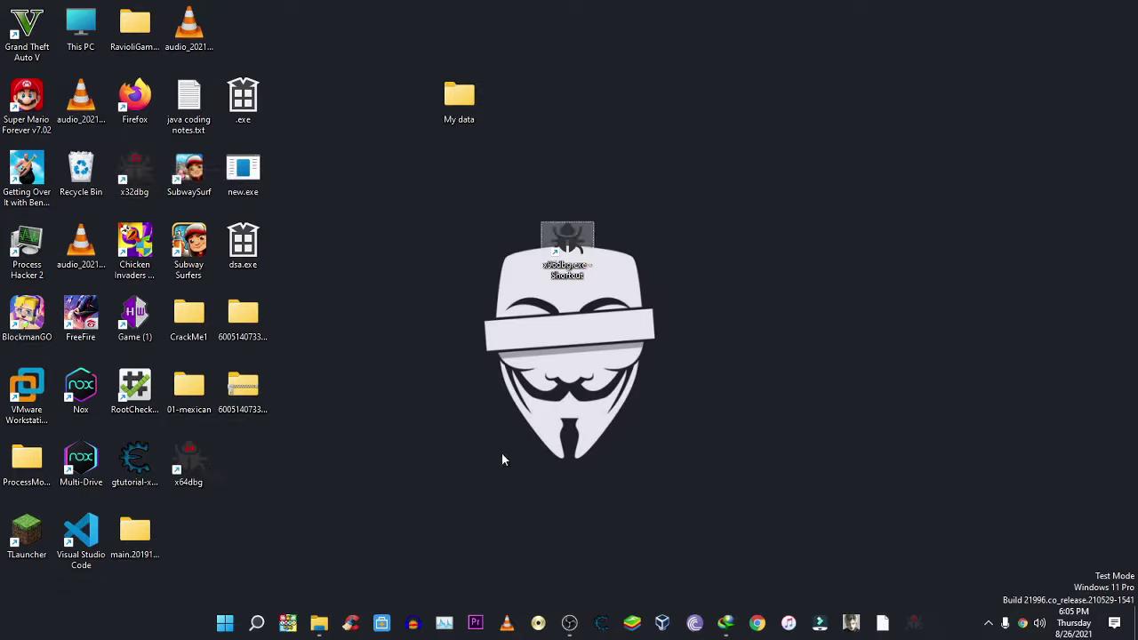
# Open the x96dbg launcher from its desktop shortcut to view the debugger choices, and dismiss it.
pyautogui.click(570, 273)
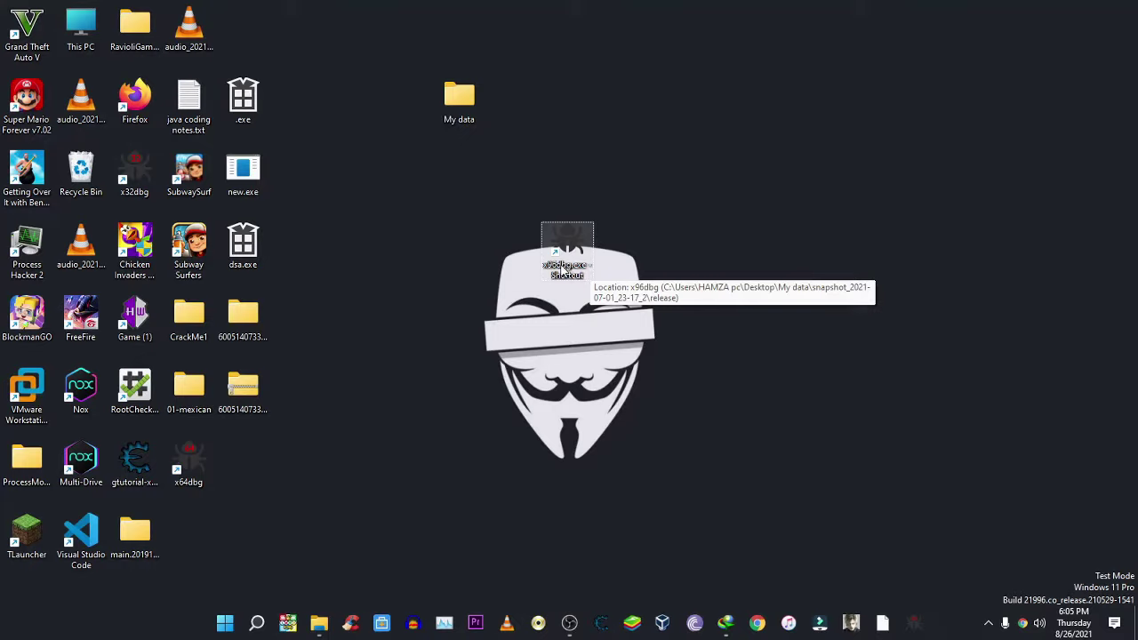
pyautogui.doubleClick(560, 278)
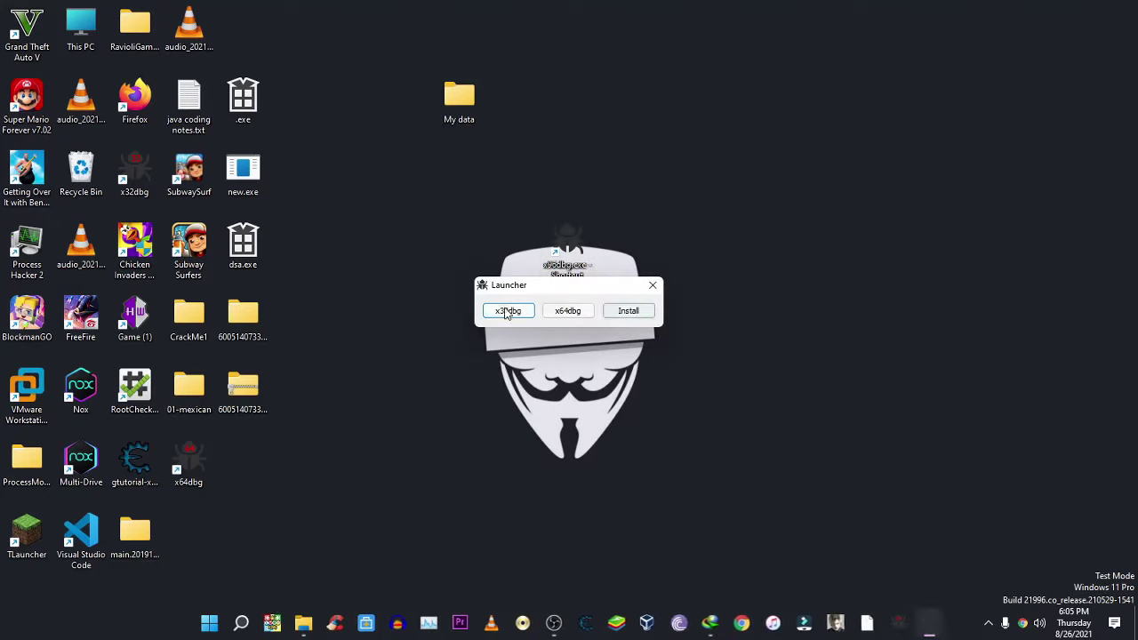
pyautogui.click(587, 312)
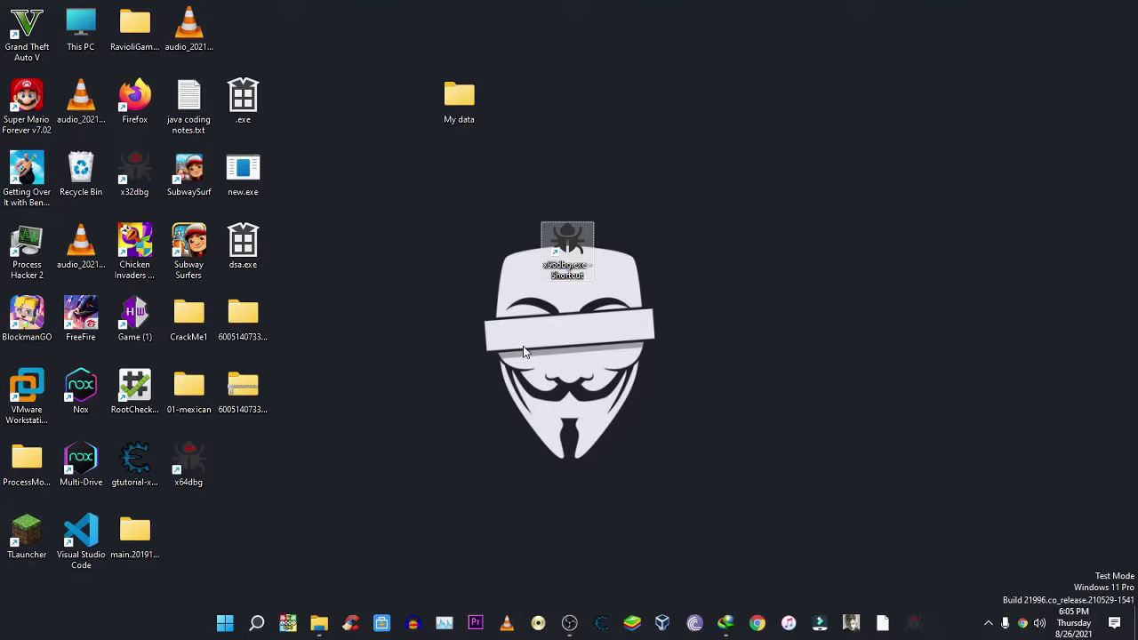
# Open the CrackMe1 folder beside the x96dbg shortcut and load CrackMe1.exe into the debugger through that shortcut.
pyautogui.doubleClick(188, 316)
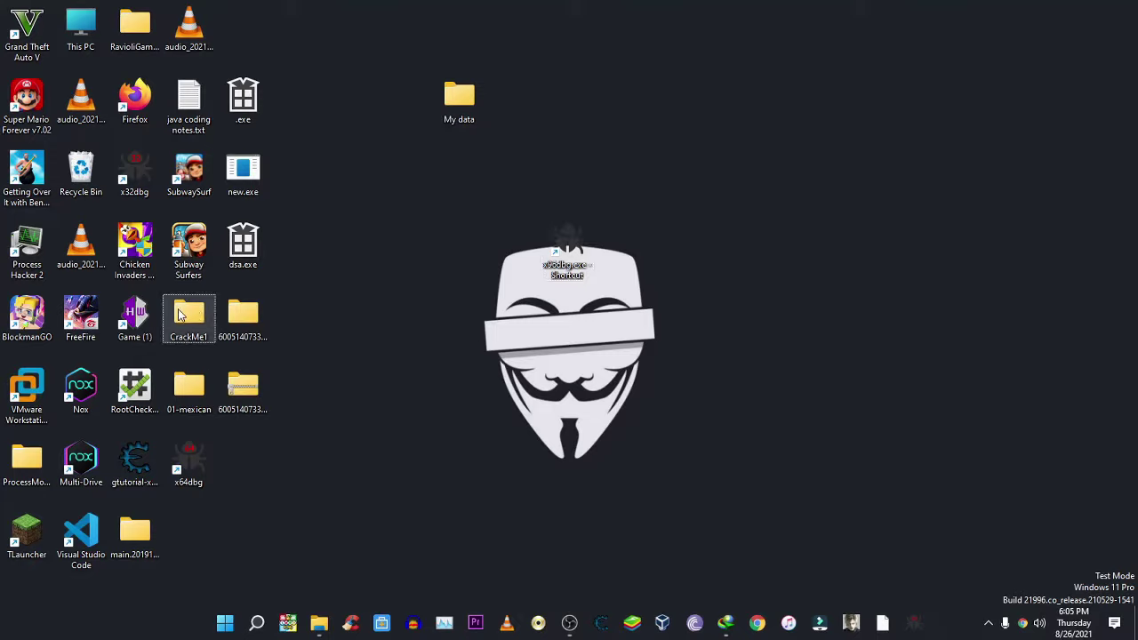
pyautogui.moveTo(405, 132); pyautogui.dragTo(1129, 183)
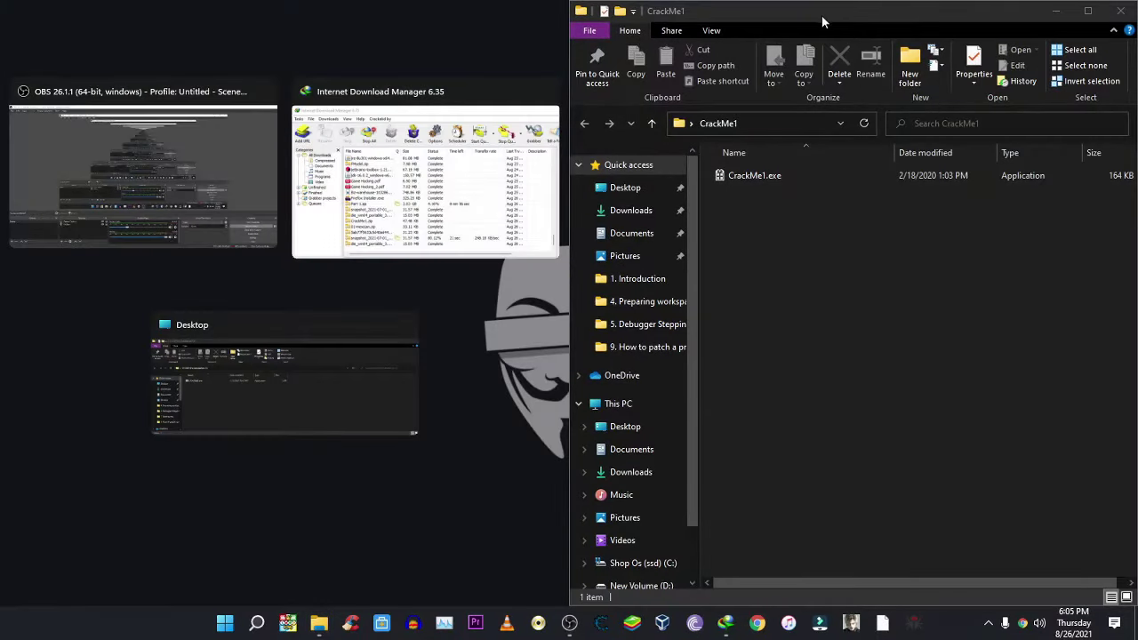
pyautogui.moveTo(822, 19); pyautogui.dragTo(883, 146)
pyautogui.click(813, 311)
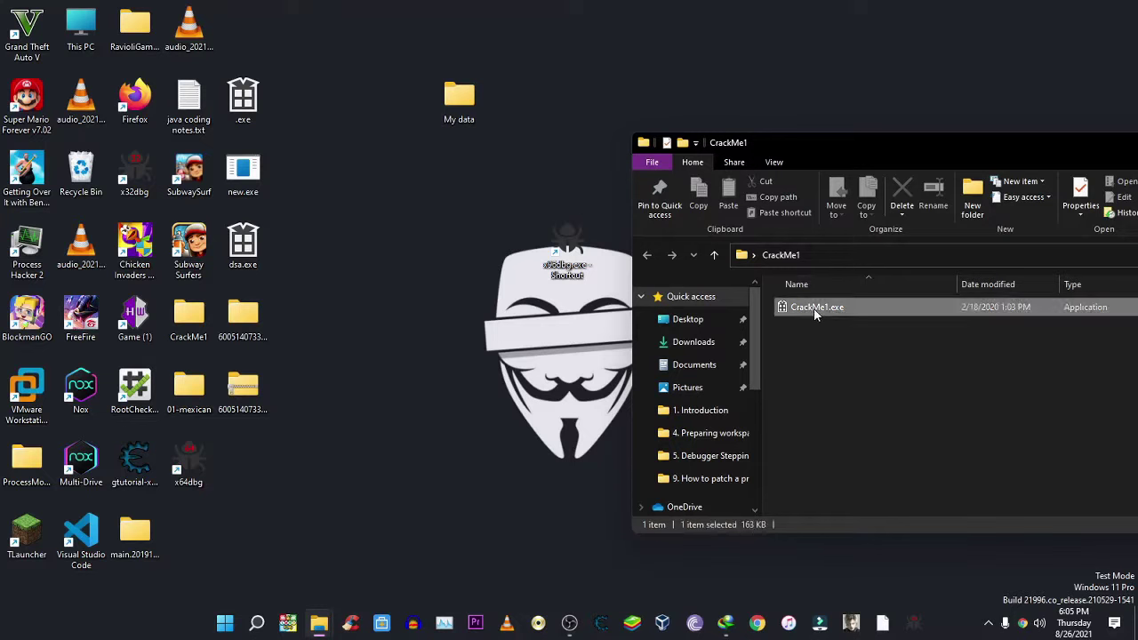
pyautogui.moveTo(814, 311); pyautogui.dragTo(574, 250)
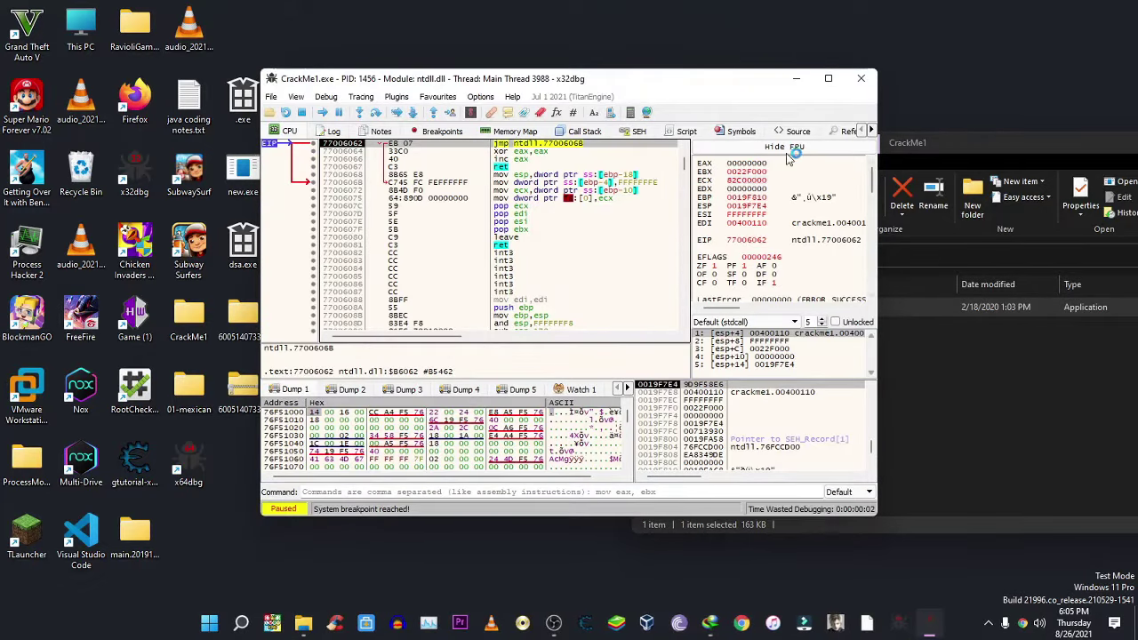
# Enlarge the x32dbg window to full height, widen it to include the comments column, and look through the disassembly.
pyautogui.doubleClick(762, 71)
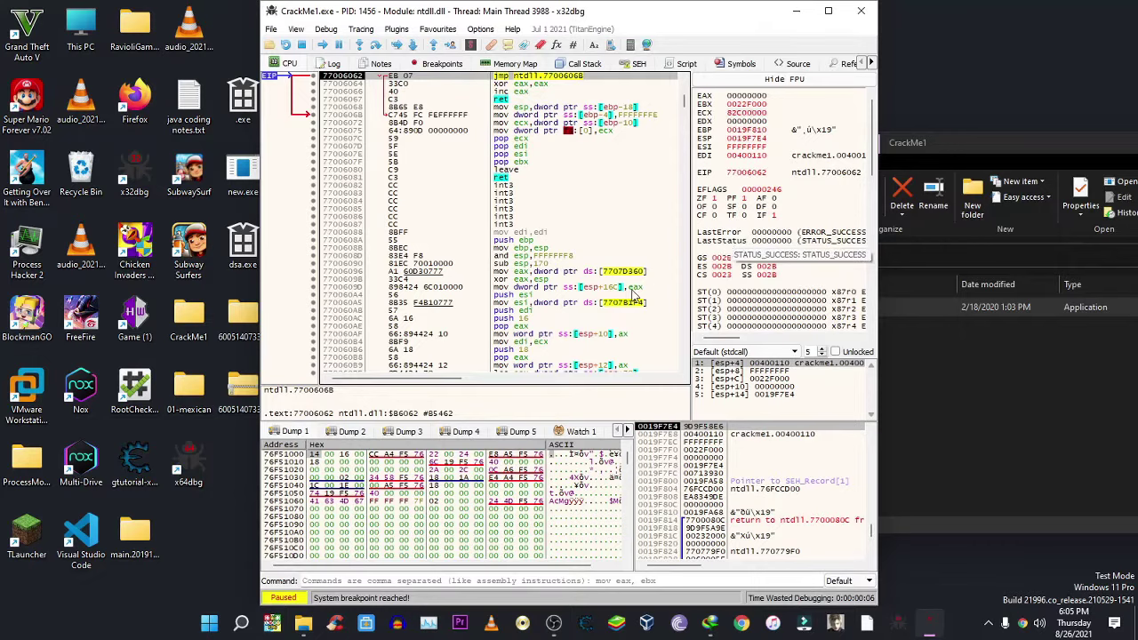
pyautogui.moveTo(467, 378); pyautogui.dragTo(432, 393)
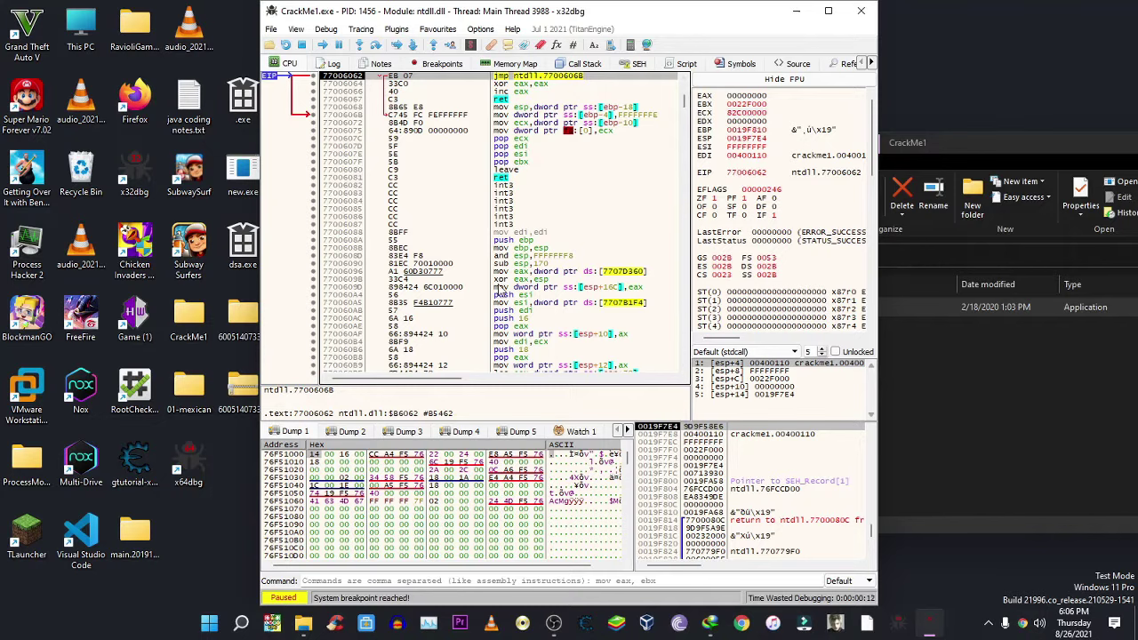
pyautogui.click(682, 367)
pyautogui.scroll(-6, 682, 367)
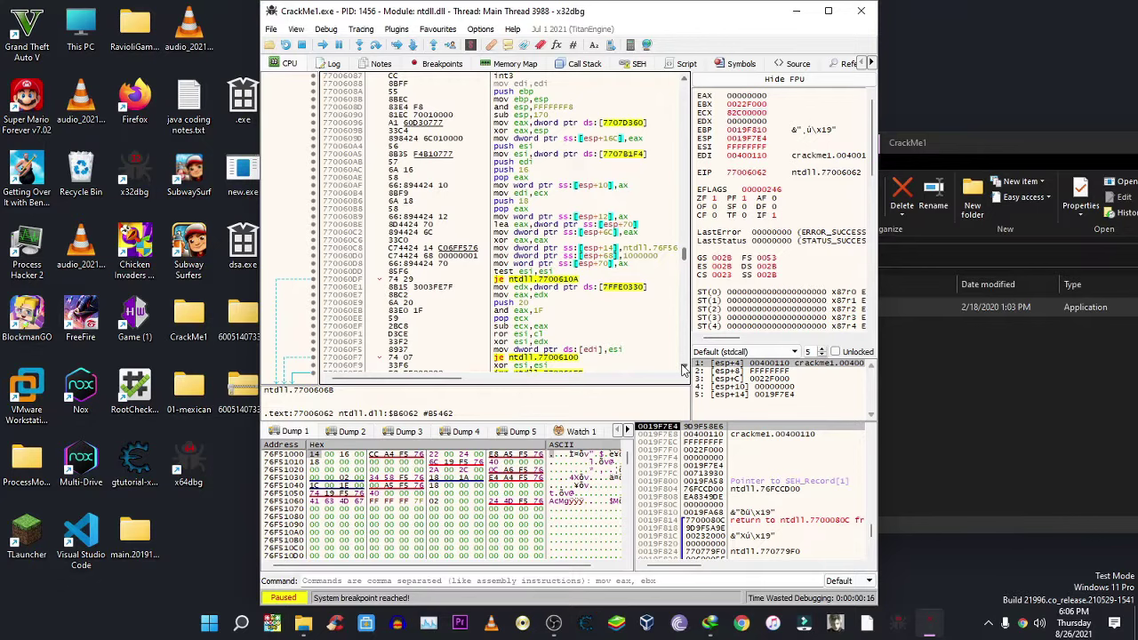
pyautogui.moveTo(687, 260); pyautogui.dragTo(685, 256)
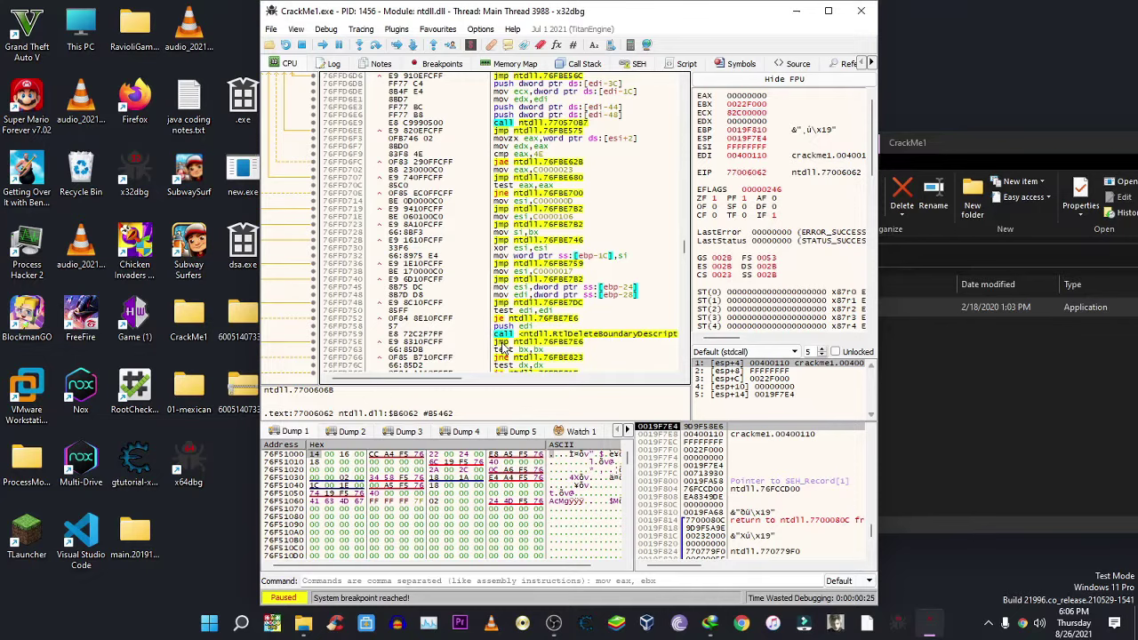
pyautogui.moveTo(503, 347)
pyautogui.moveTo(261, 145); pyautogui.dragTo(104, 161)
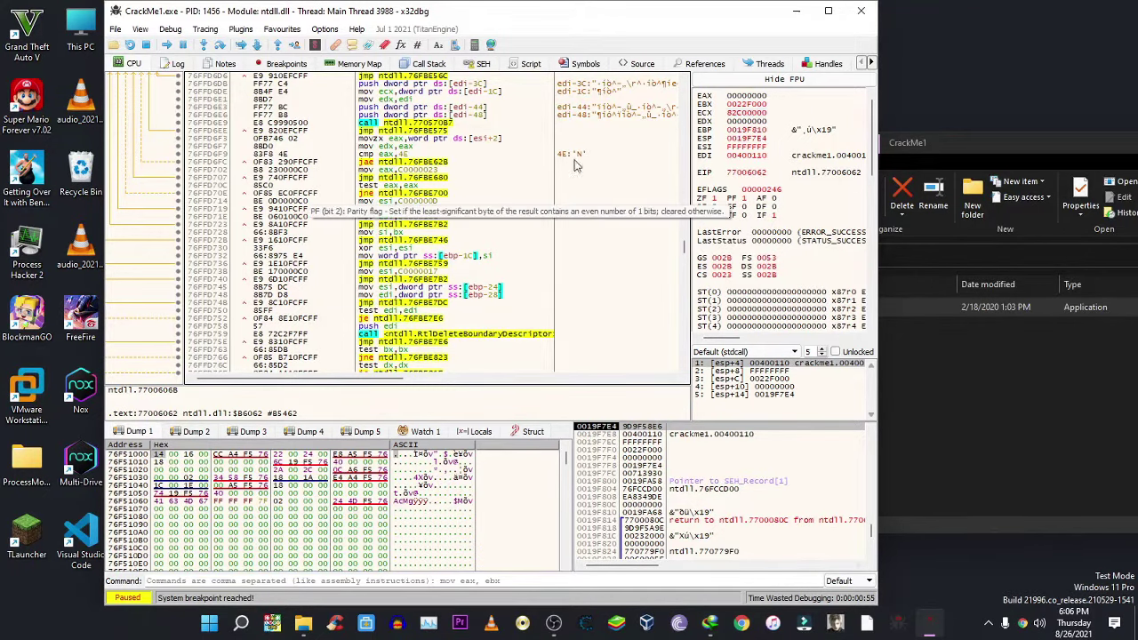
# Run CrackMe1.exe on its own from the CrackMe1 folder to view its serial key dialog, and close it.
pyautogui.click(908, 467)
pyautogui.moveTo(802, 352); pyautogui.dragTo(855, 294)
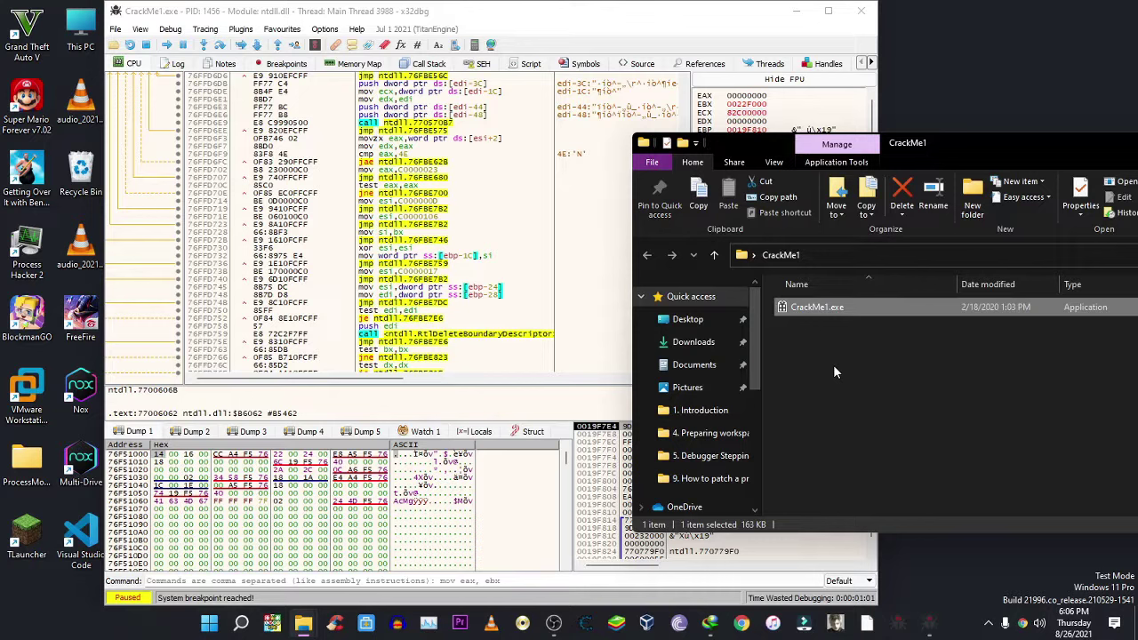
pyautogui.click(810, 388)
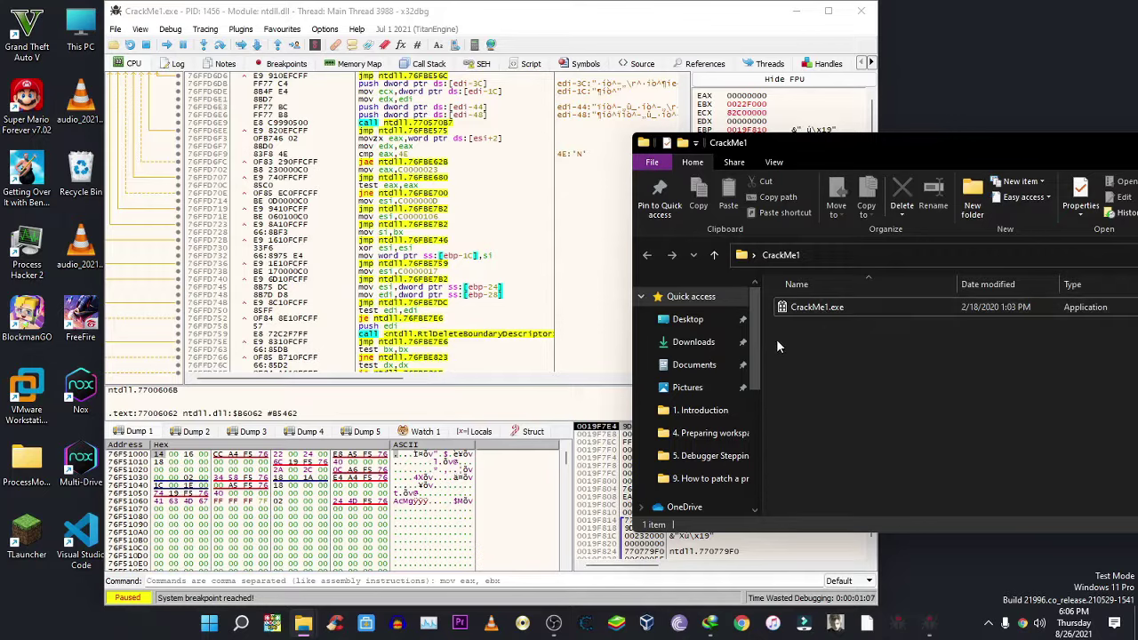
pyautogui.doubleClick(794, 306)
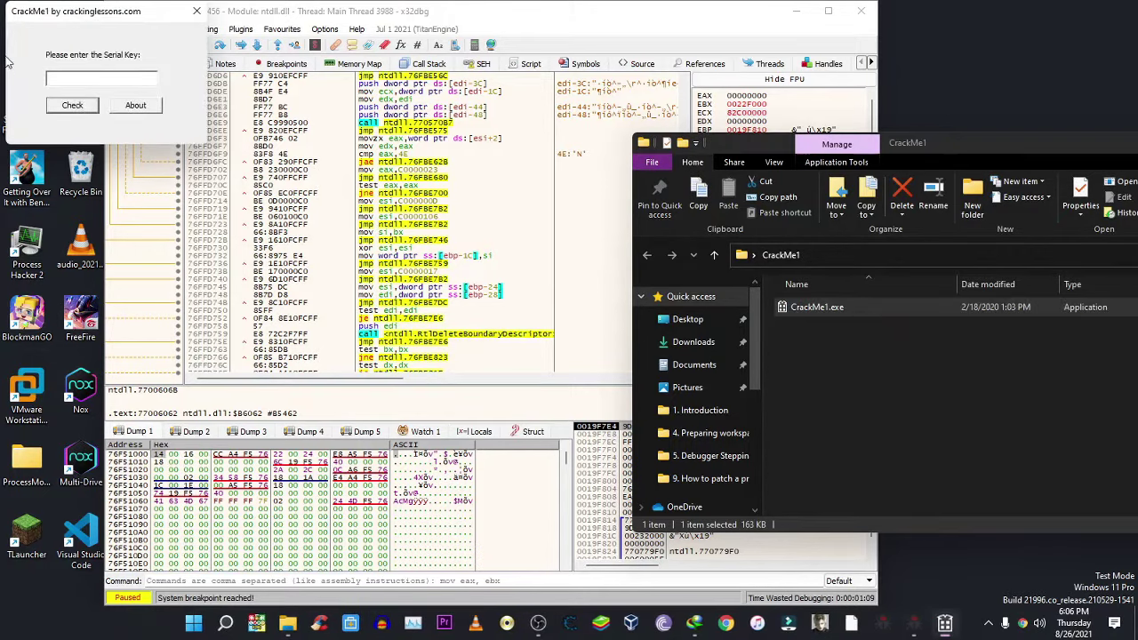
pyautogui.click(196, 11)
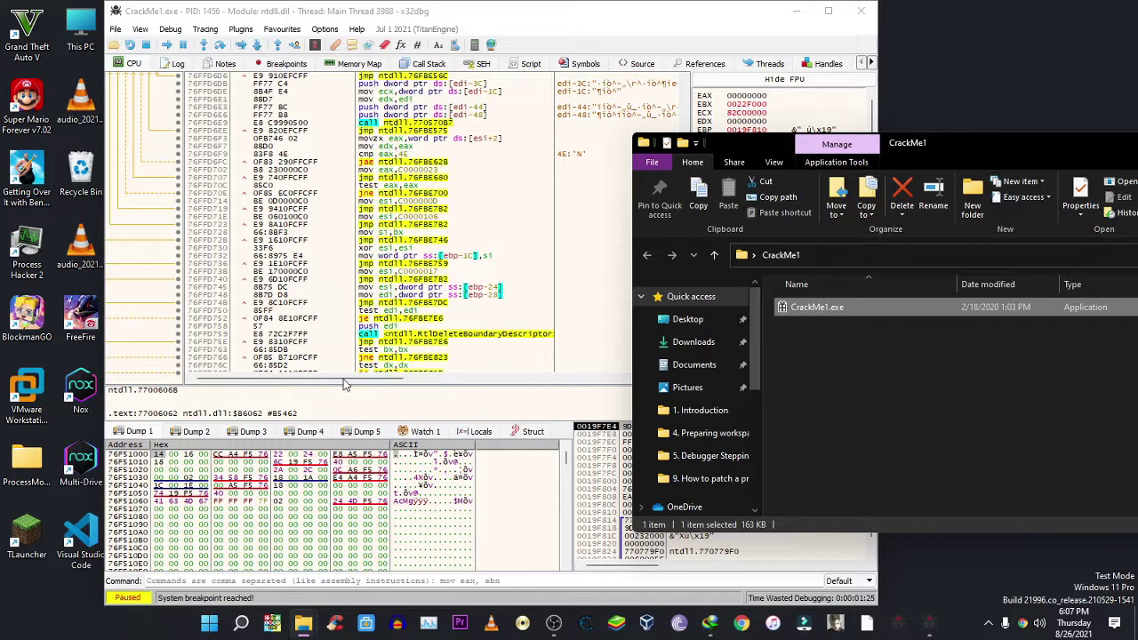
# Return to x32dbg and look through the loaded ntdll.dll disassembly down to its end.
pyautogui.click(533, 256)
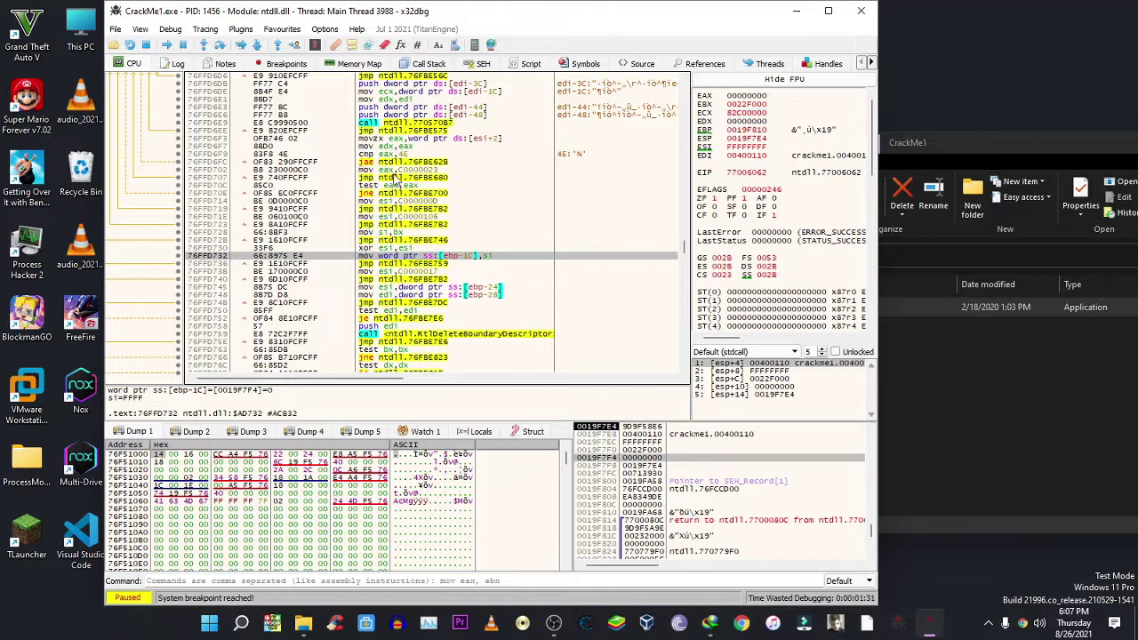
pyautogui.moveTo(372, 166)
pyautogui.moveTo(687, 247); pyautogui.dragTo(684, 353)
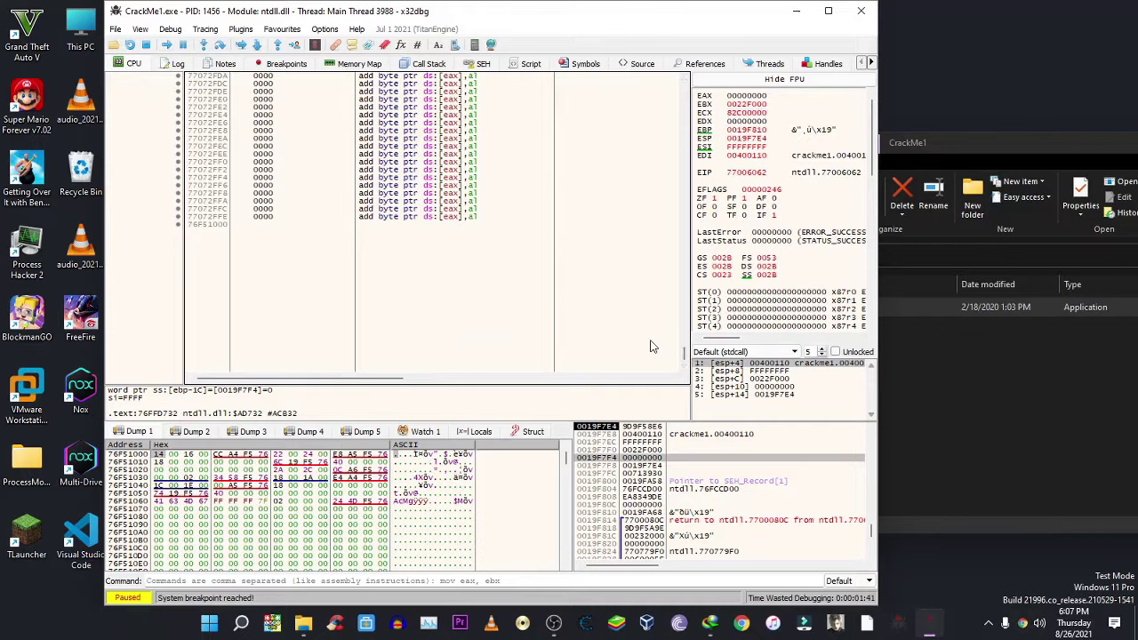